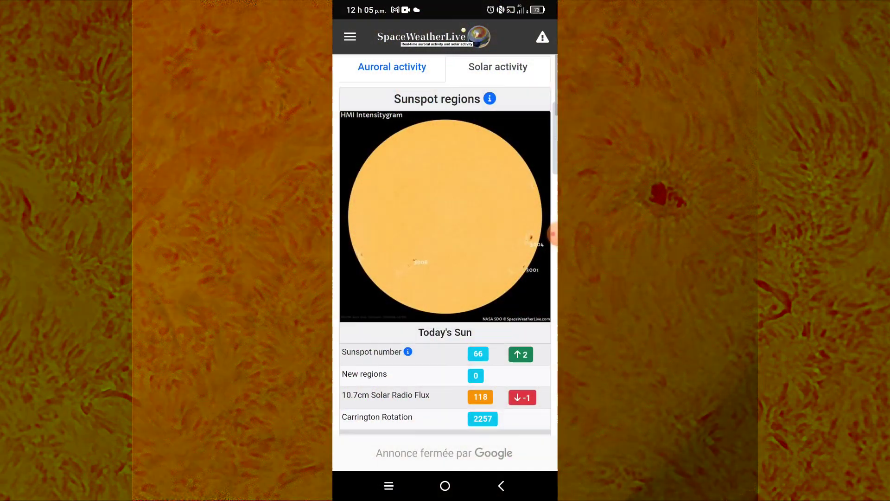
# - Look through the solar activity page, from the sunspot regions and solar flares to coronal mass ejections and solar protons
pyautogui.scroll(-5, 445, 246)
pyautogui.scroll(-5, 445, 246)
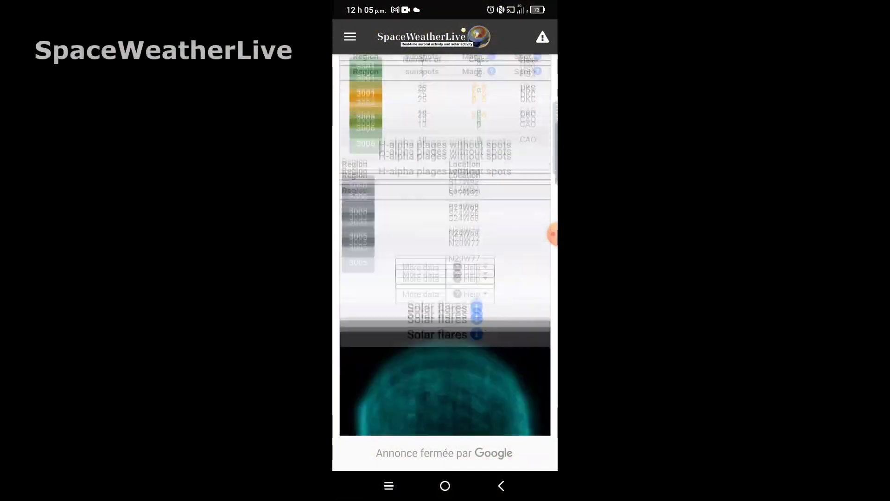
pyautogui.scroll(-5, 445, 246)
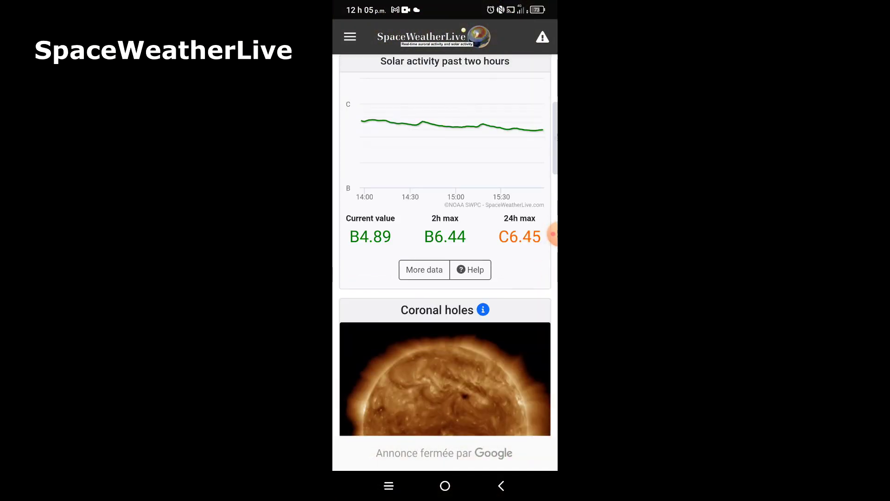
pyautogui.scroll(-5, 445, 246)
pyautogui.scroll(-5, 445, 245)
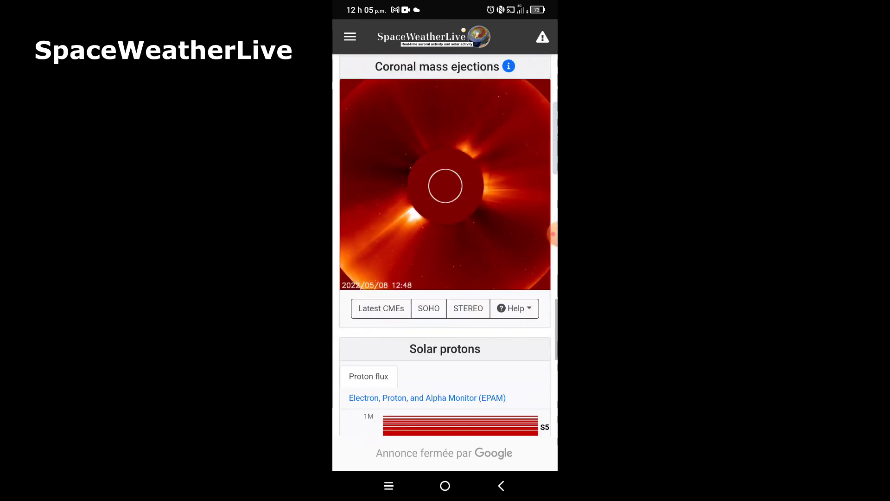
pyautogui.scroll(-5, 445, 245)
pyautogui.scroll(-5, 445, 246)
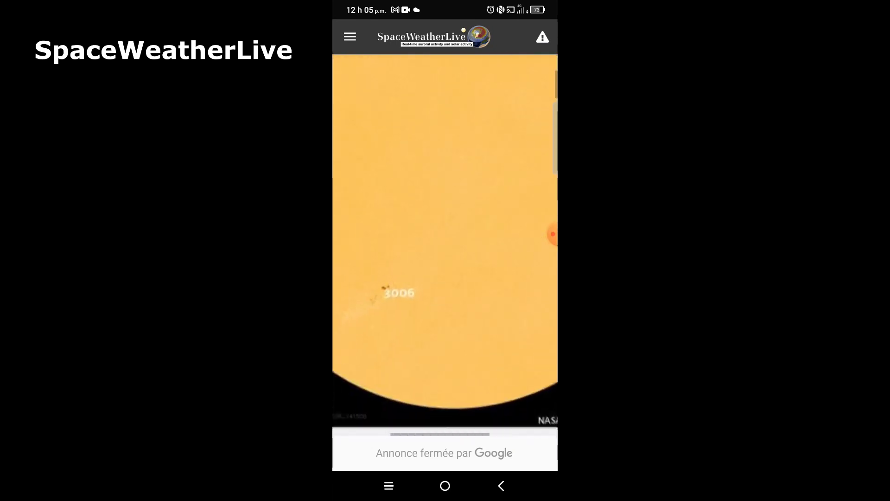
# - Examine the numbered sunspot regions on the enlarged solar disc and in the sunspot regions table
pyautogui.hscroll(-1, 445, 244)
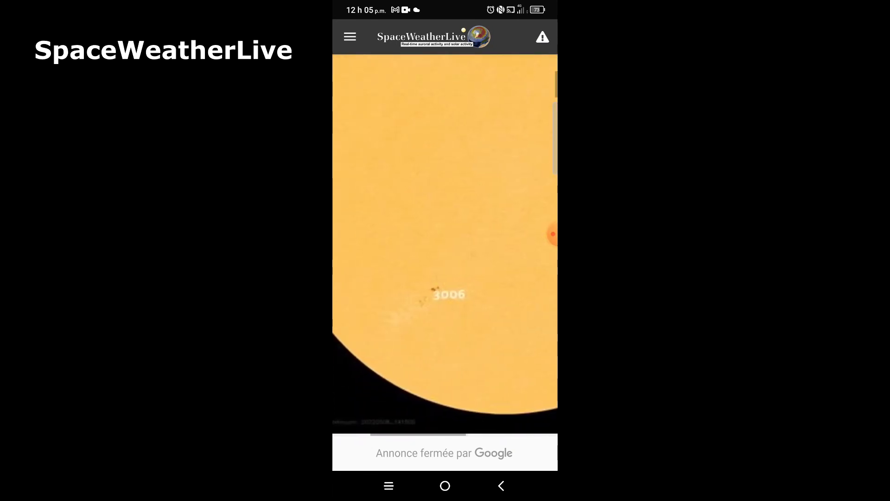
pyautogui.hscroll(-2, 445, 244)
pyautogui.hscroll(5, 445, 246)
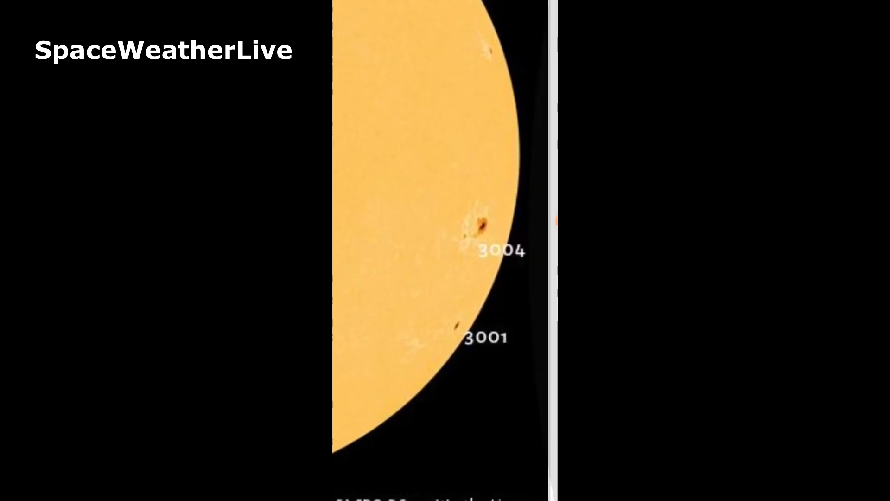
pyautogui.scroll(-5, 445, 259)
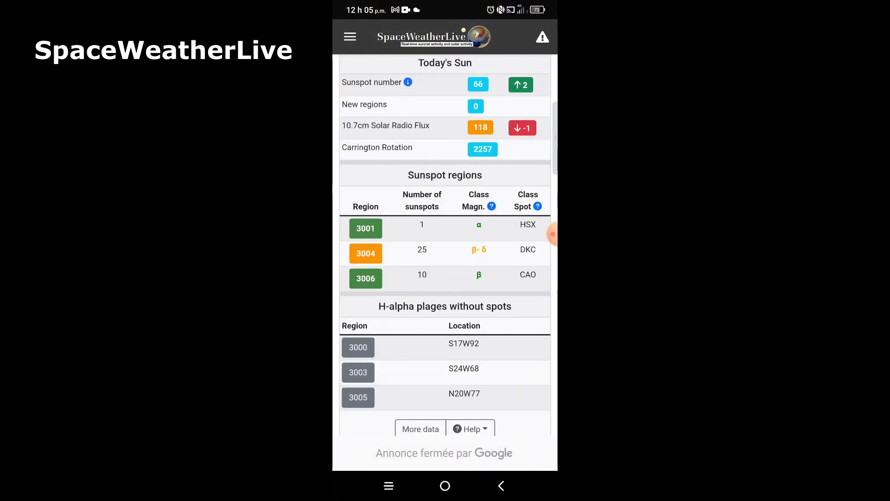
pyautogui.scroll(-10, 445, 246)
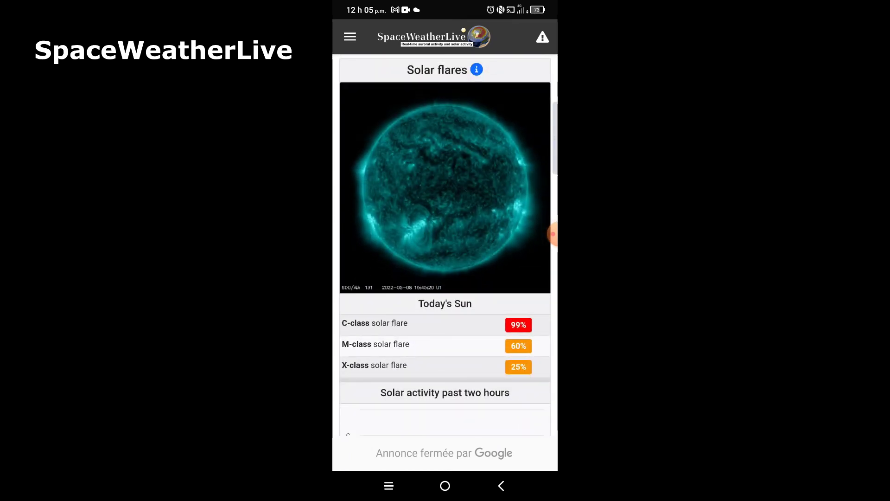
# - Examine the enlarged solar flare image, the coronal holes, the coronal mass ejections and the proton flux chart
pyautogui.scroll(3, 445, 231)
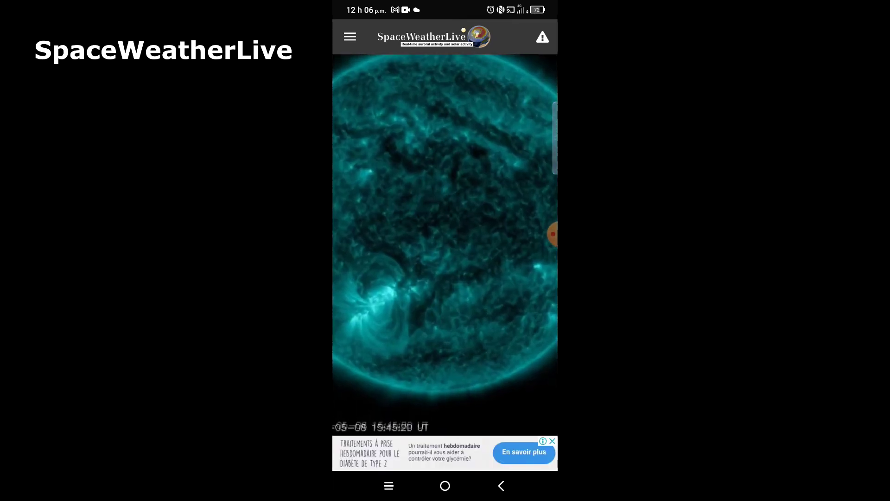
pyautogui.hscroll(2, 445, 246)
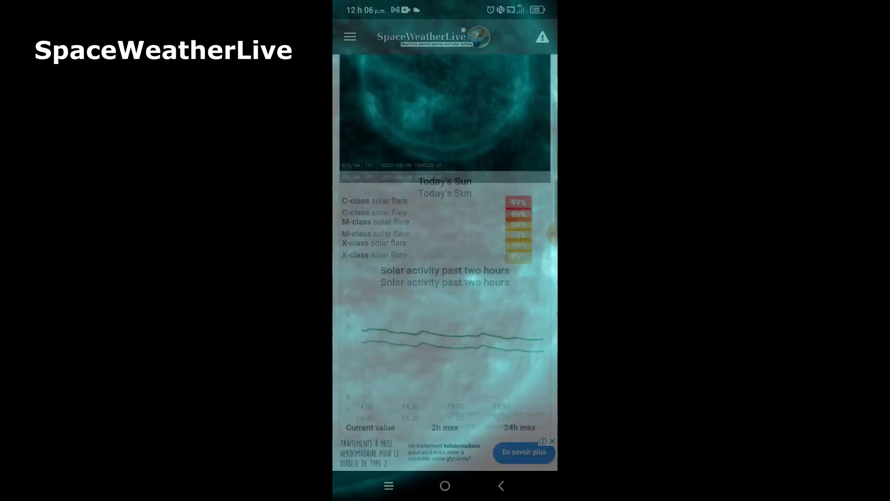
pyautogui.scroll(-10, 445, 260)
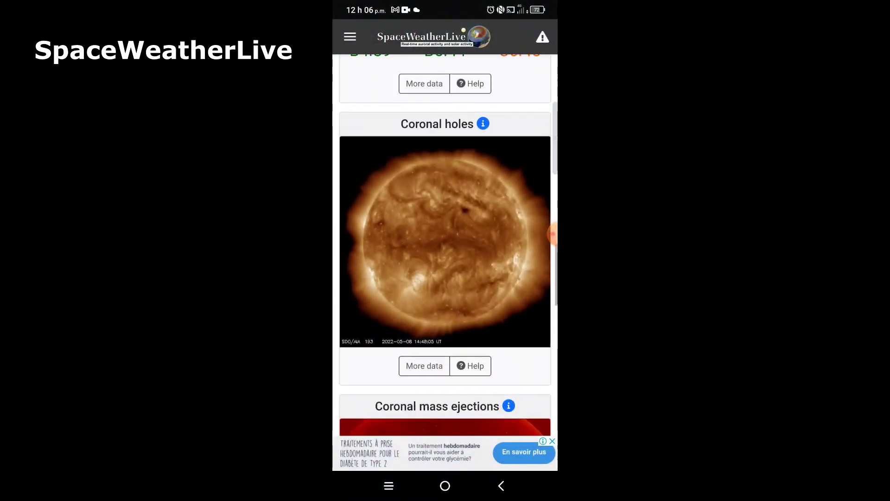
pyautogui.scroll(-5, 445, 259)
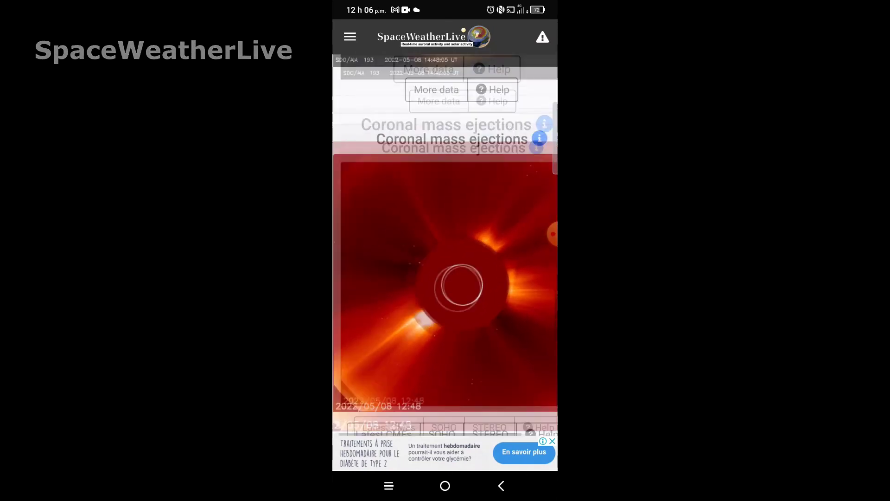
pyautogui.scroll(-5, 445, 260)
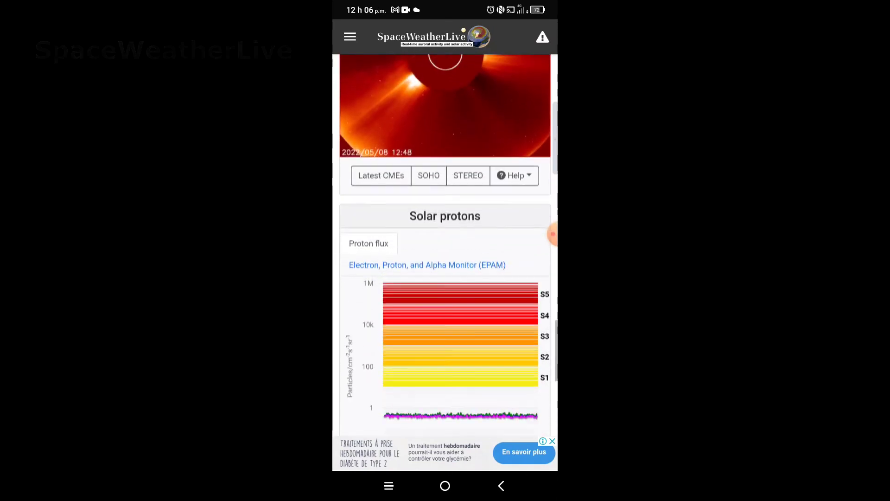
pyautogui.scroll(-10, 445, 259)
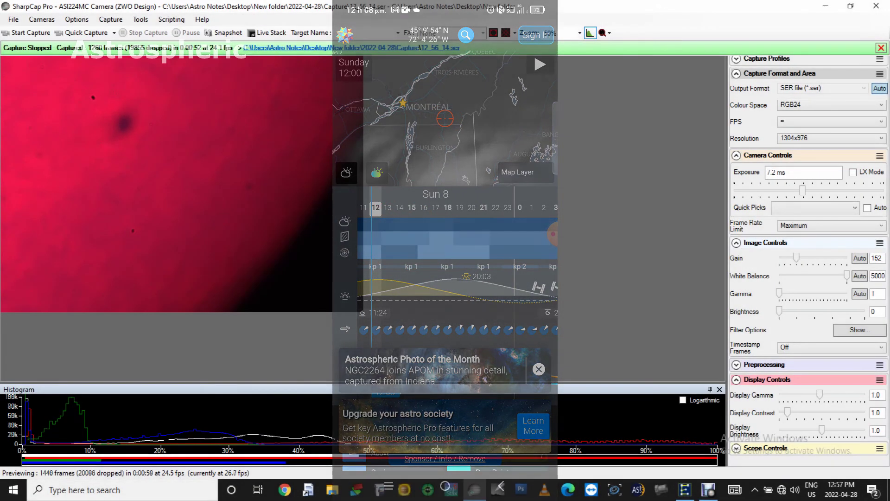
# - Switch to SharpCap, change the zoom of the solar preview, and set the capture area to 1920x1080
pyautogui.click(579, 32)
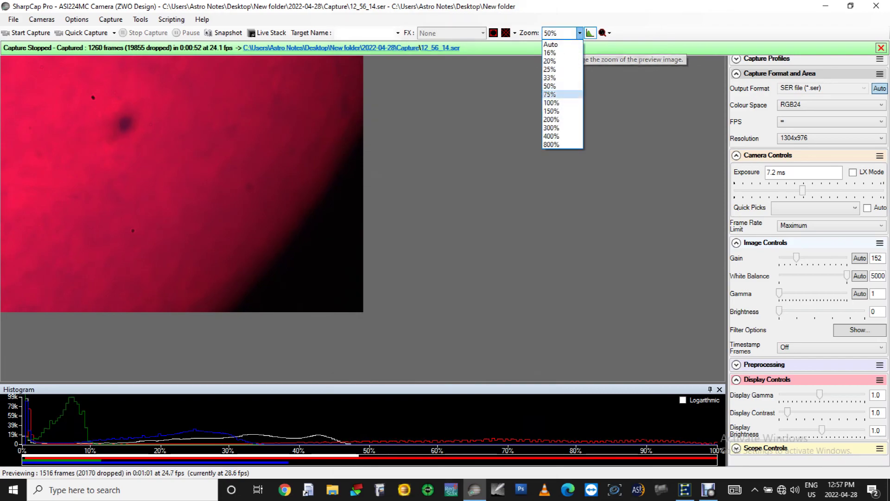
pyautogui.click(560, 98)
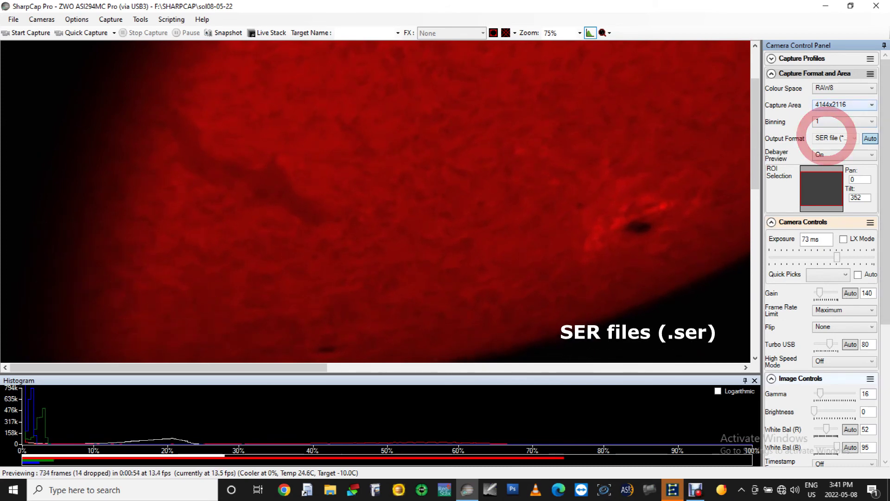
pyautogui.click(844, 105)
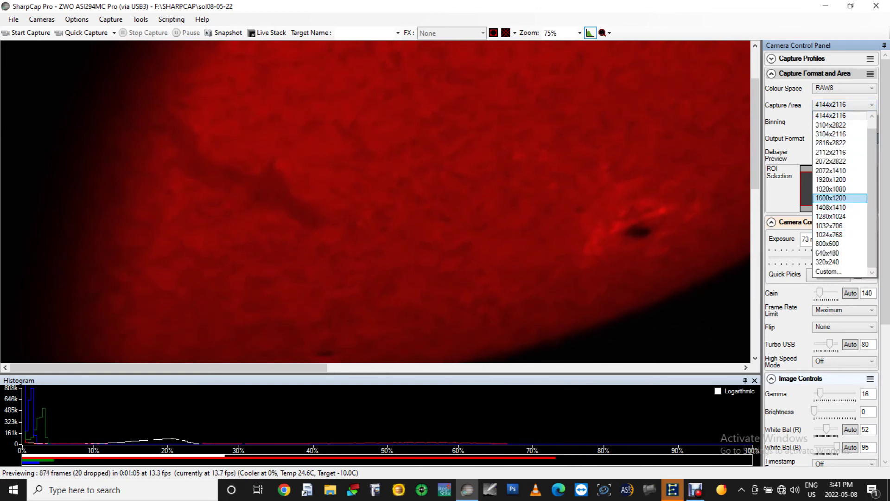
pyautogui.click(830, 188)
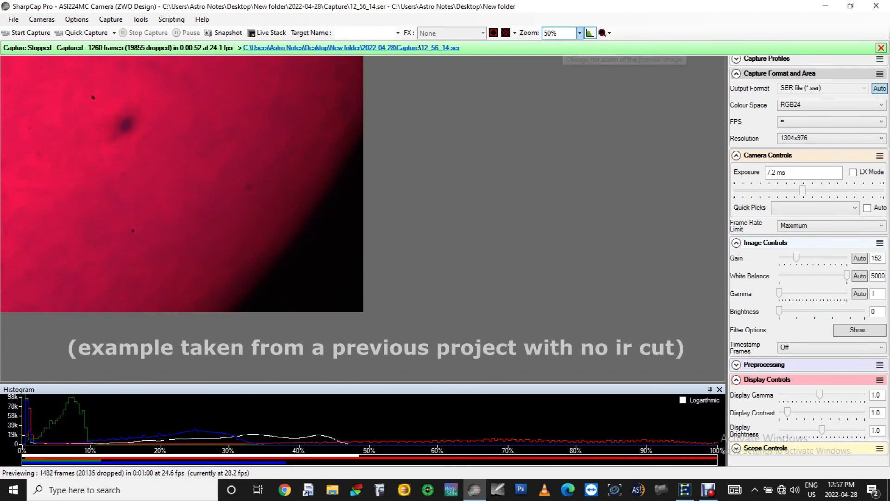
# - Change the zoom of the solar preview and start a SER video capture with an unlimited capture limit
pyautogui.click(580, 33)
pyautogui.click(562, 102)
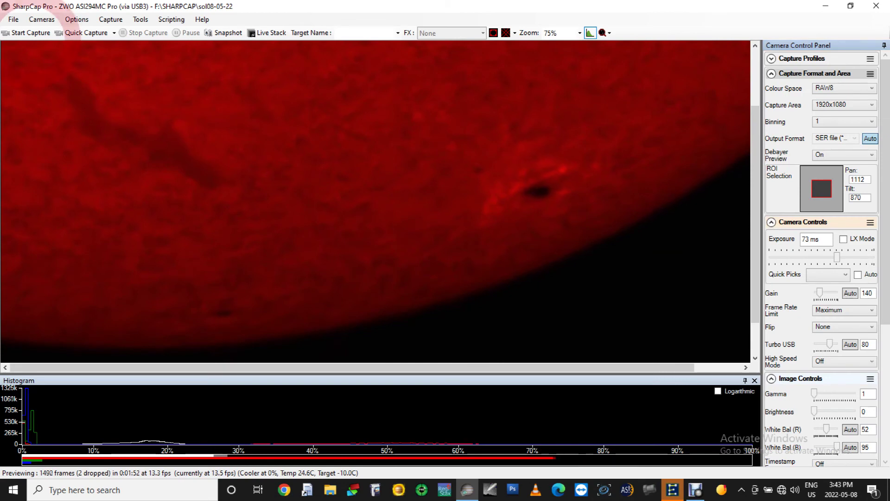
pyautogui.click(30, 33)
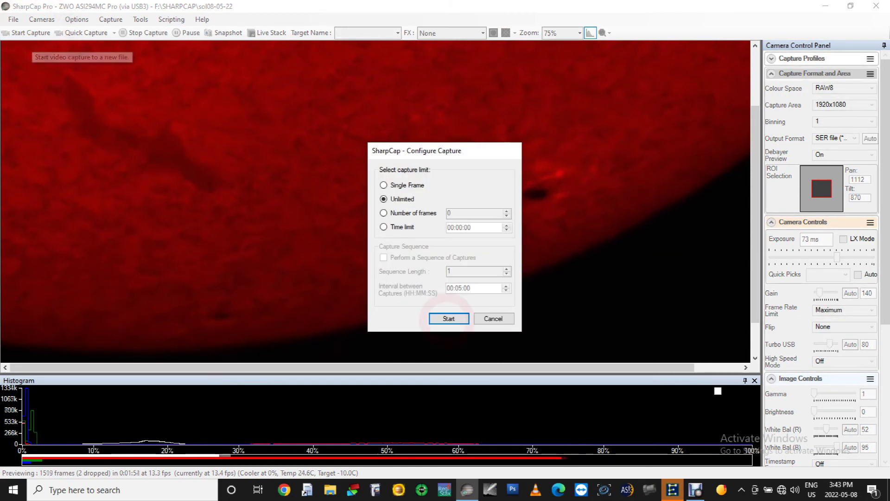
pyautogui.click(448, 319)
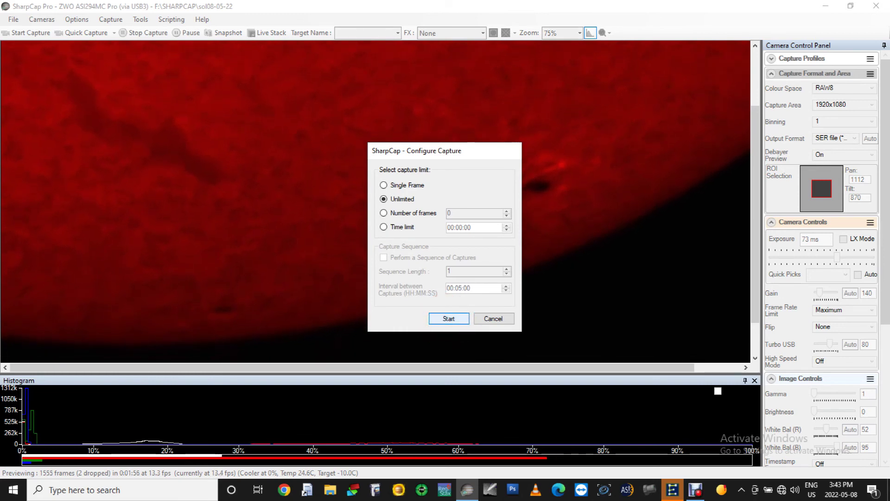
pyautogui.press('Return')
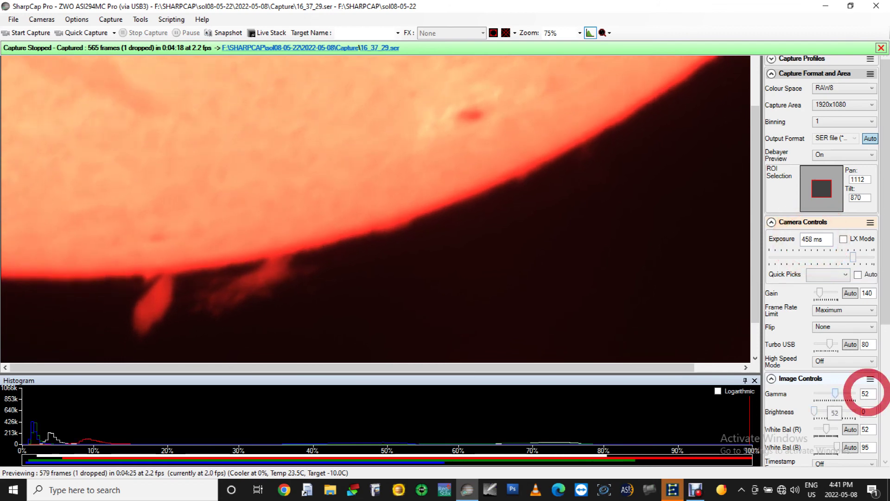
# - Raise the image gamma to 100 and start another unlimited capture of the prominences on the solar limb
pyautogui.scroll(5, 866, 392)
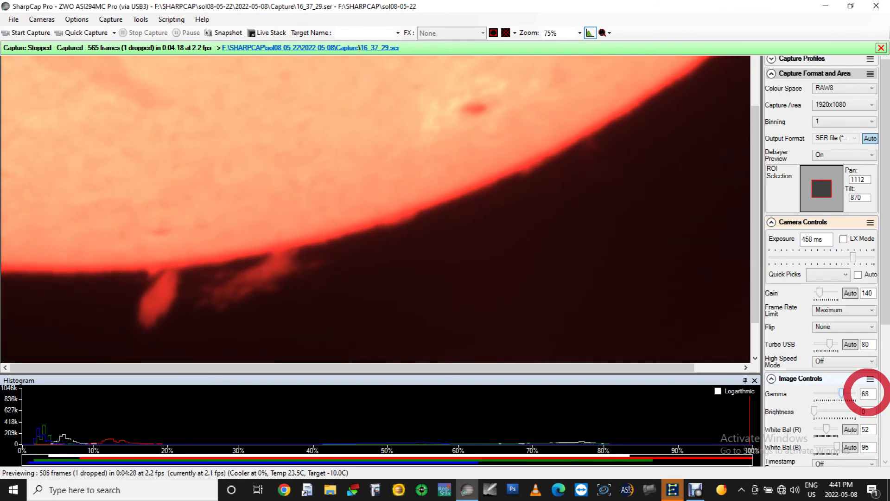
pyautogui.scroll(4, 866, 393)
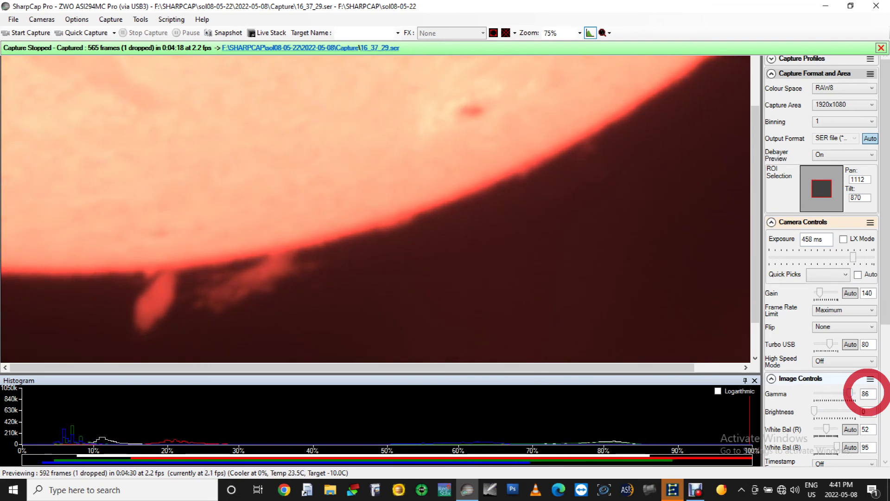
pyautogui.scroll(6, 865, 393)
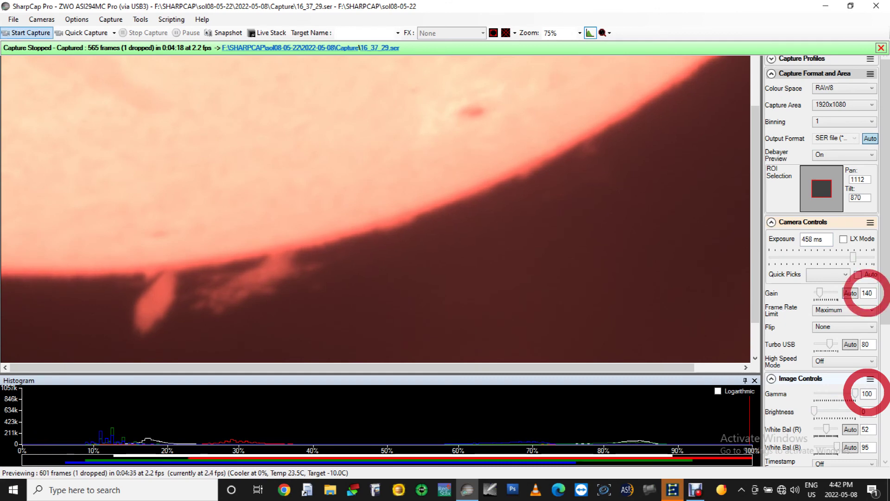
pyautogui.click(27, 33)
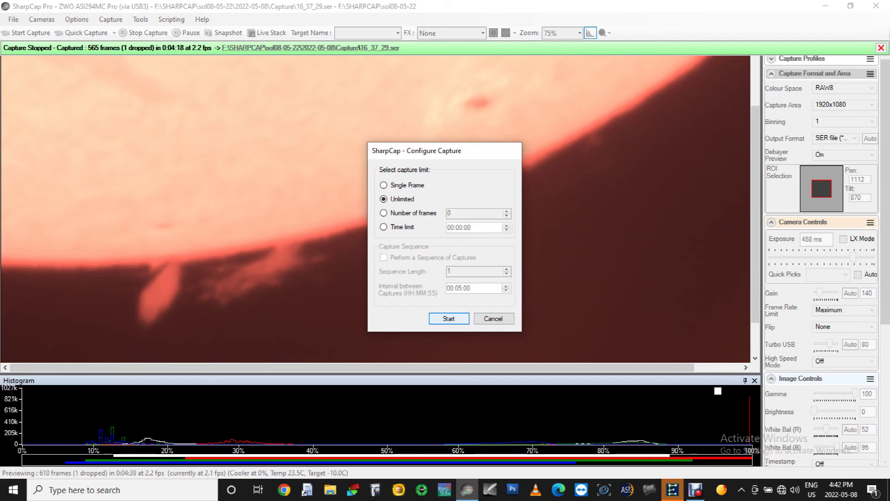
pyautogui.press('Return')
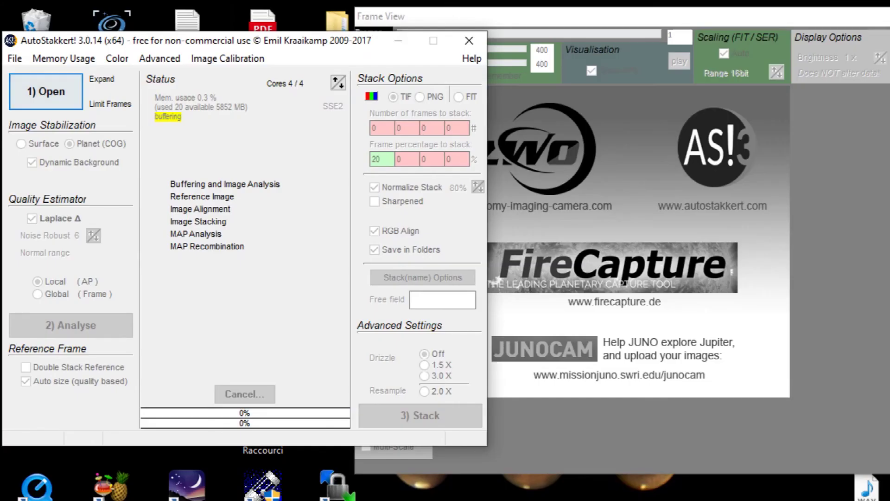
# - Switch to AutoStakkert, open 16_45_33xx.ser, and analyse it with Surface stabilization and Improved Tracking enabled
pyautogui.click(45, 91)
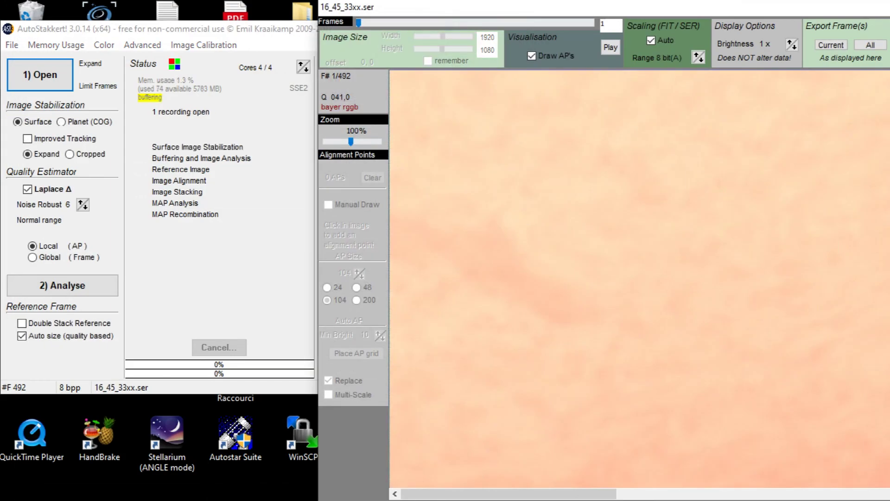
pyautogui.moveTo(351, 141); pyautogui.dragTo(336, 141)
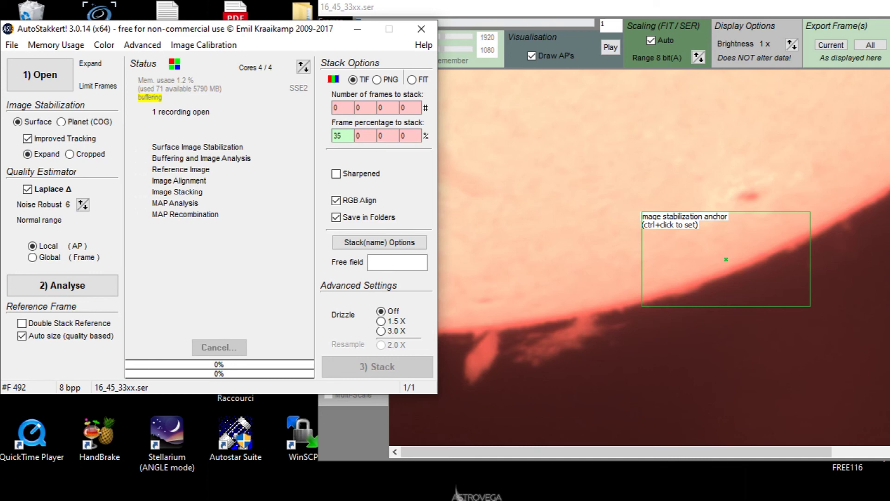
pyautogui.click(62, 285)
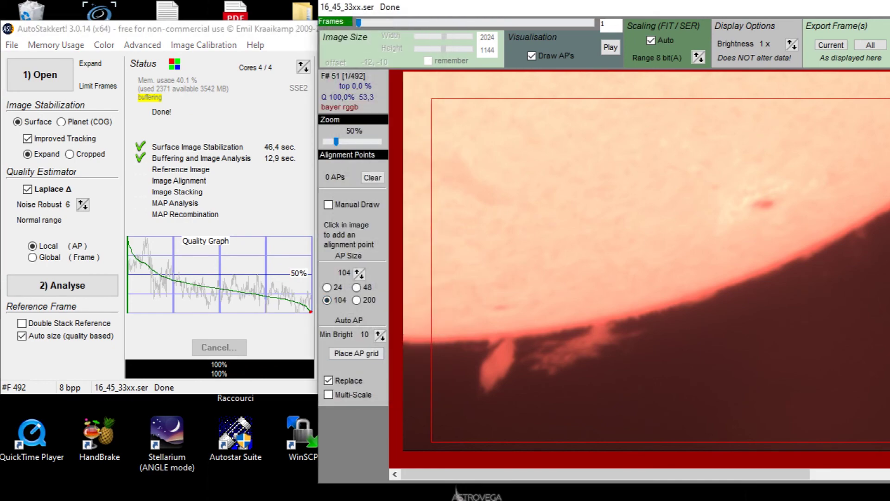
# - Place an alignment point grid of size 104 over the image and stack 35% of the frames as TIF
pyautogui.click(356, 353)
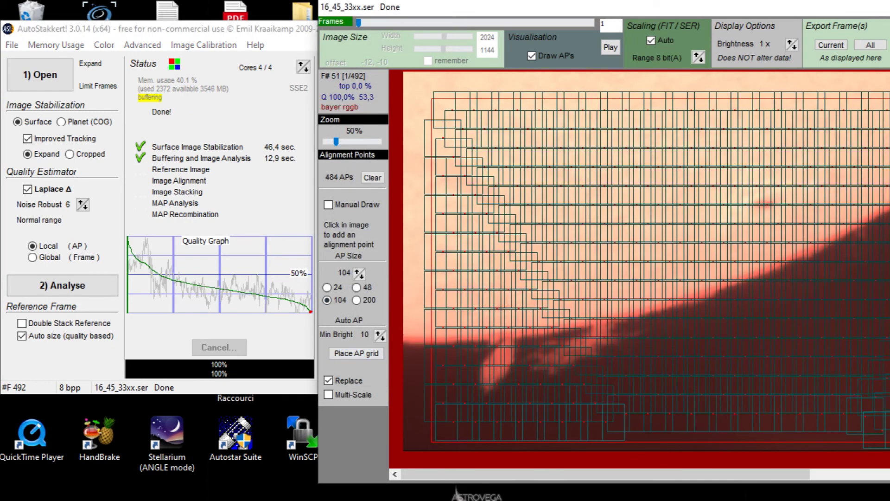
pyautogui.click(377, 366)
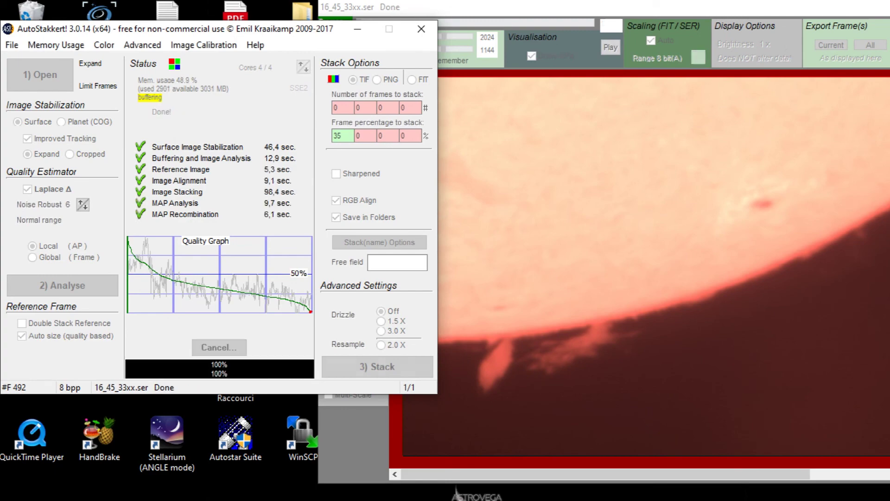
# - Show the output directory and open the stacked 16_45_33 image in a maximized viewer
pyautogui.click(12, 45)
pyautogui.click(67, 153)
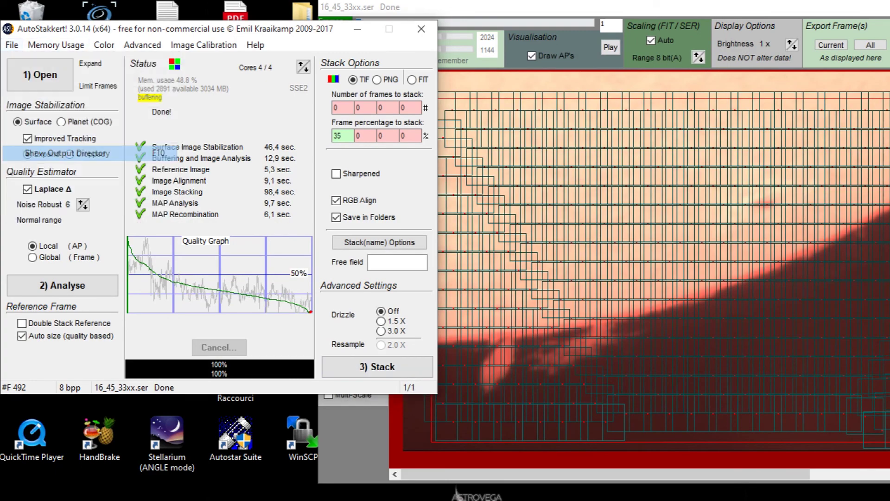
pyautogui.press('Return')
pyautogui.press('super+Up')
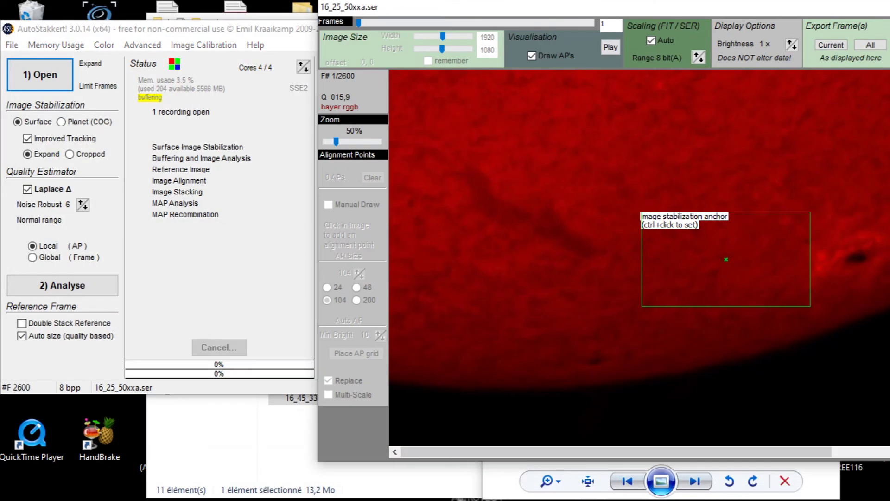
# - Go to the last frame of the 16_25_50xxa.ser recording
pyautogui.press('End')
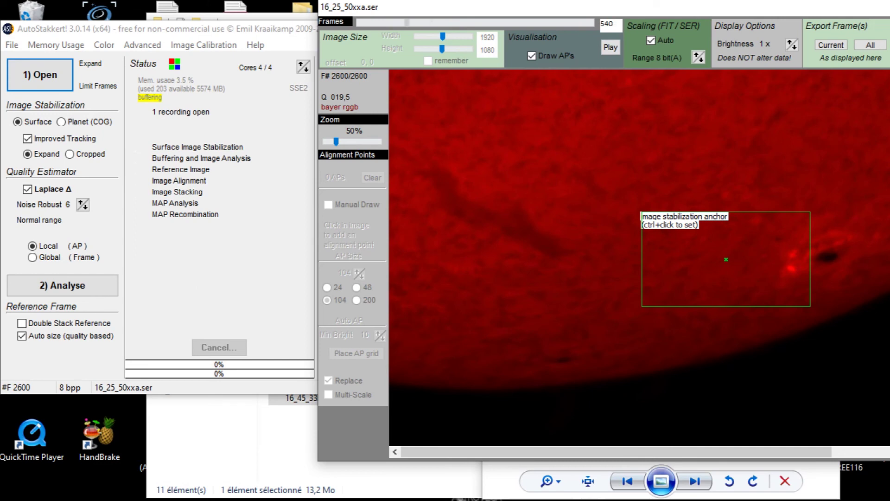
# - Return to the first frame of 16_25_50xxa.ser and analyse the recording with Surface stabilization
pyautogui.moveTo(407, 22); pyautogui.dragTo(358, 22)
pyautogui.click(62, 285)
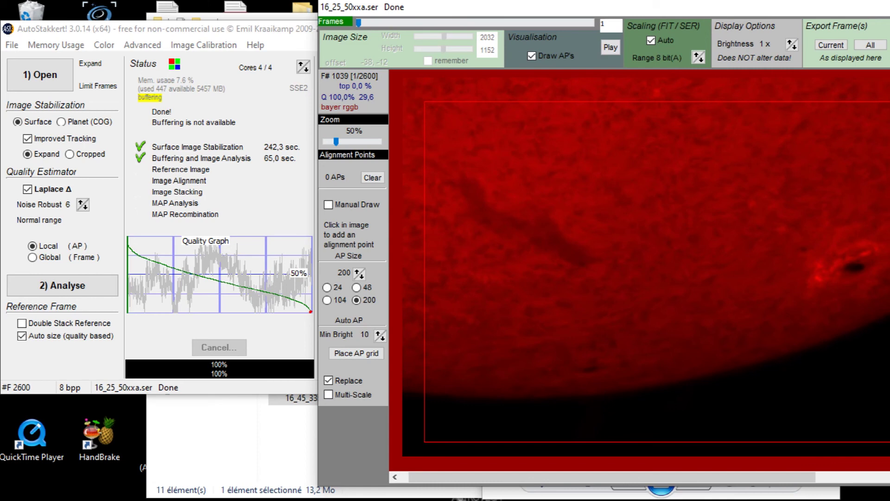
# - Place thirteen alignment points of size 200 by hand along the Sun's limb
pyautogui.click(460, 396)
pyautogui.click(520, 397)
pyautogui.click(572, 395)
pyautogui.click(627, 390)
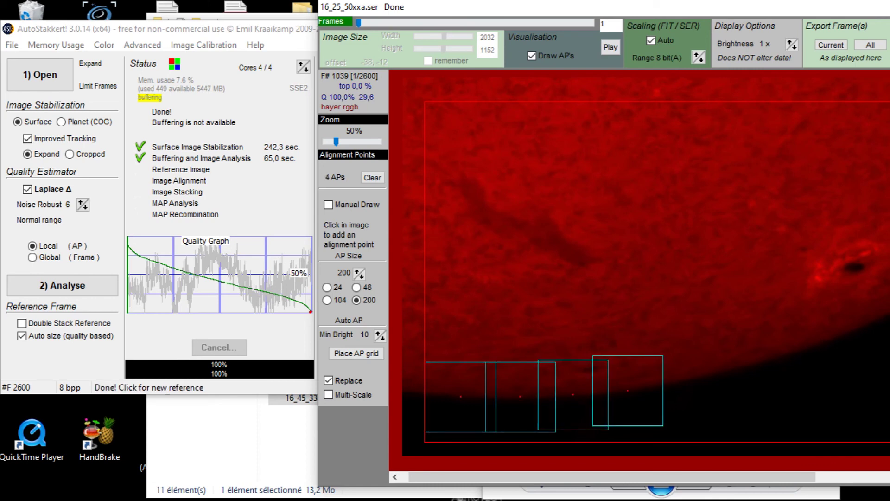
pyautogui.click(670, 382)
pyautogui.click(718, 370)
pyautogui.click(770, 357)
pyautogui.click(810, 344)
pyautogui.click(854, 326)
pyautogui.click(889, 305)
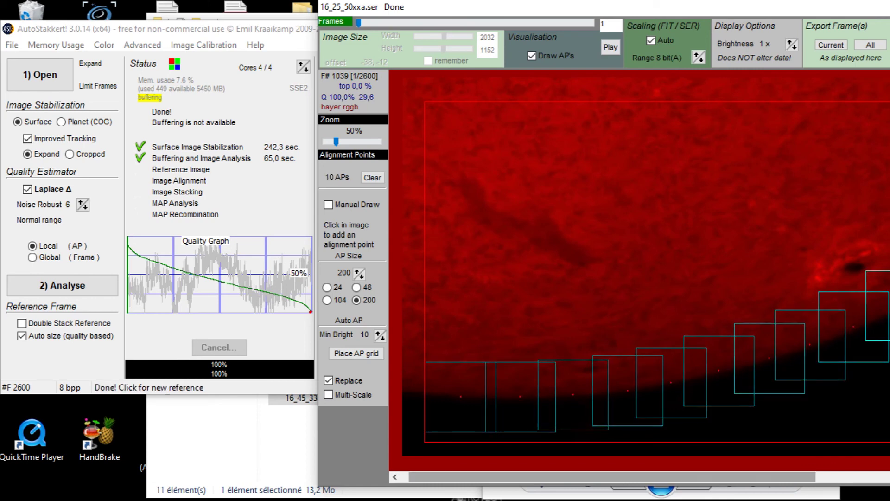
pyautogui.moveTo(788, 476); pyautogui.dragTo(884, 476)
pyautogui.click(814, 282)
pyautogui.click(859, 257)
pyautogui.click(884, 242)
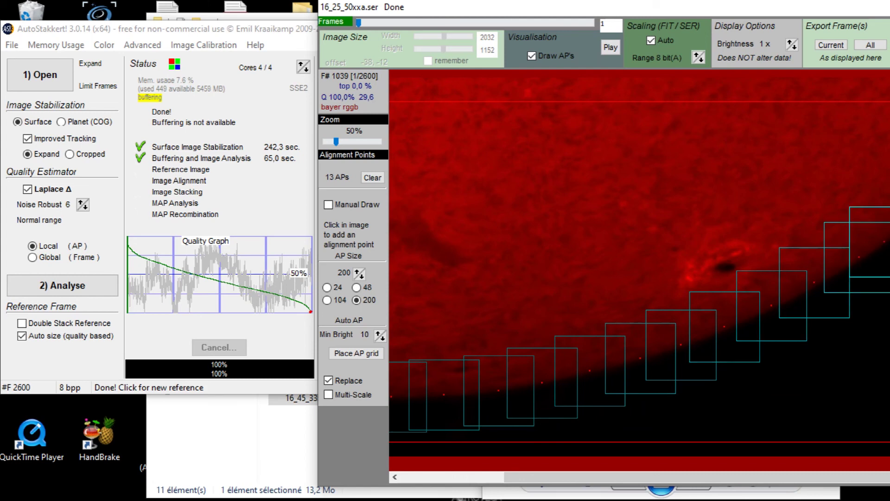
# - Add more size 200 alignment points across the solar surface, including around the sunspot and filament
pyautogui.click(716, 268)
pyautogui.click(686, 278)
pyautogui.click(740, 251)
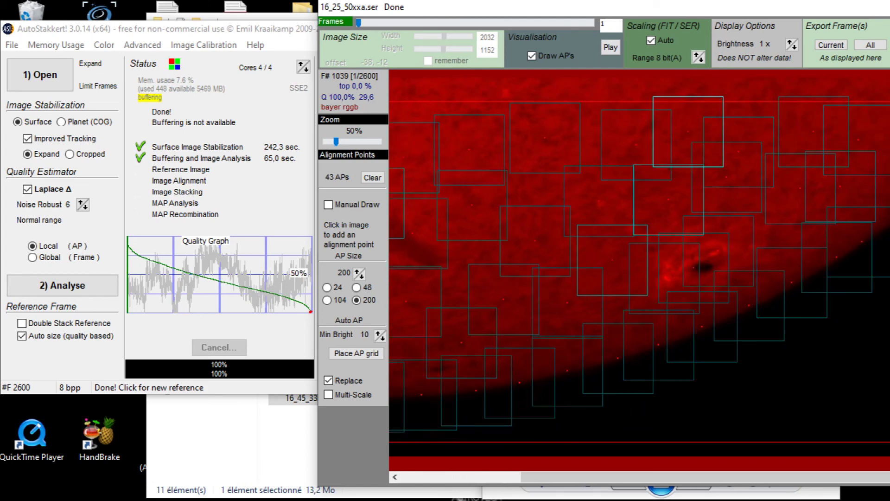
pyautogui.click(766, 233)
pyautogui.click(535, 190)
pyautogui.click(459, 263)
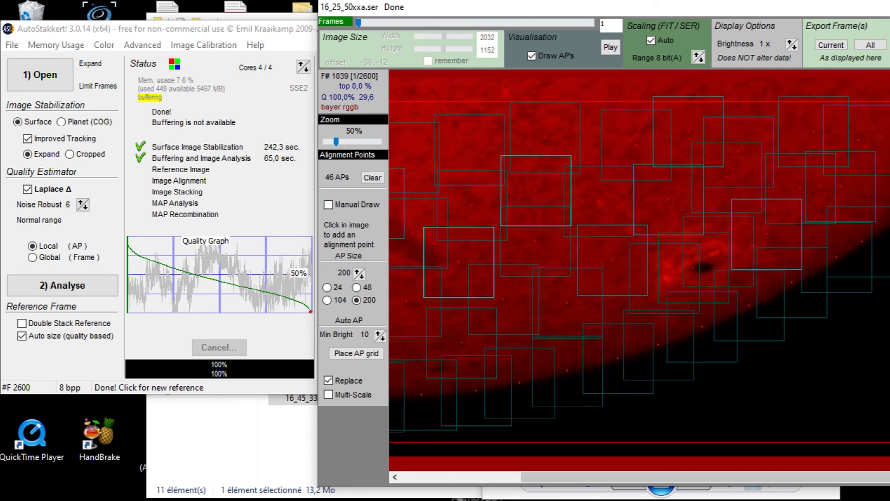
pyautogui.hscroll(-2, 640, 269)
pyautogui.click(458, 347)
pyautogui.click(499, 132)
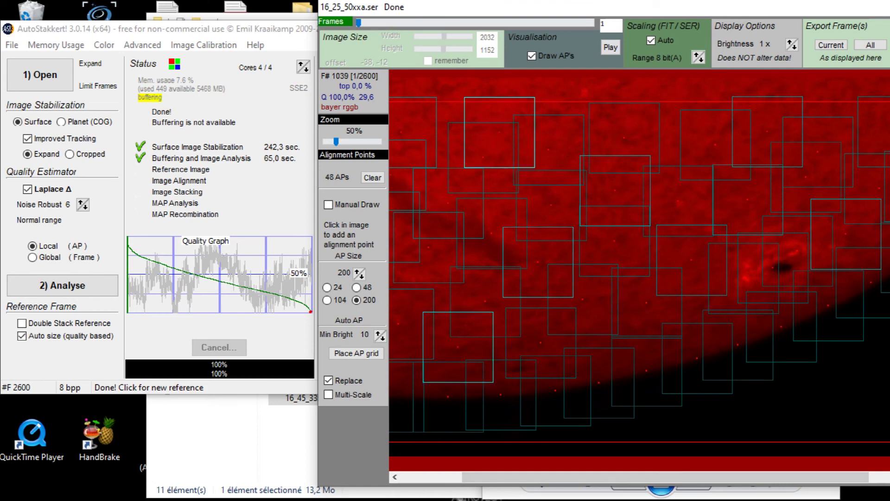
# - Stack 35% of the frames of 16_25_50xxa.ser as TIF
pyautogui.click(287, 195)
pyautogui.click(377, 366)
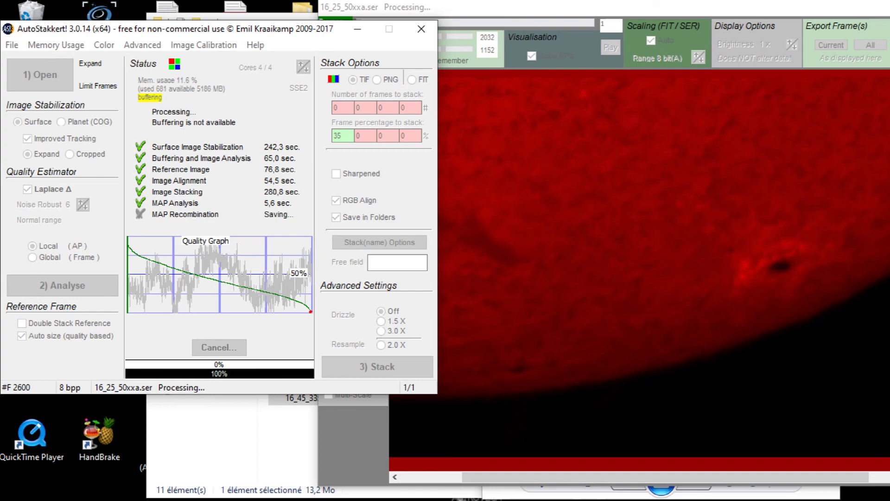
# - Open the stacked 16_25_50xxa image from the AS_35 output folder and arrange its viewer beside the 16_45_33xx viewer
pyautogui.click(11, 45)
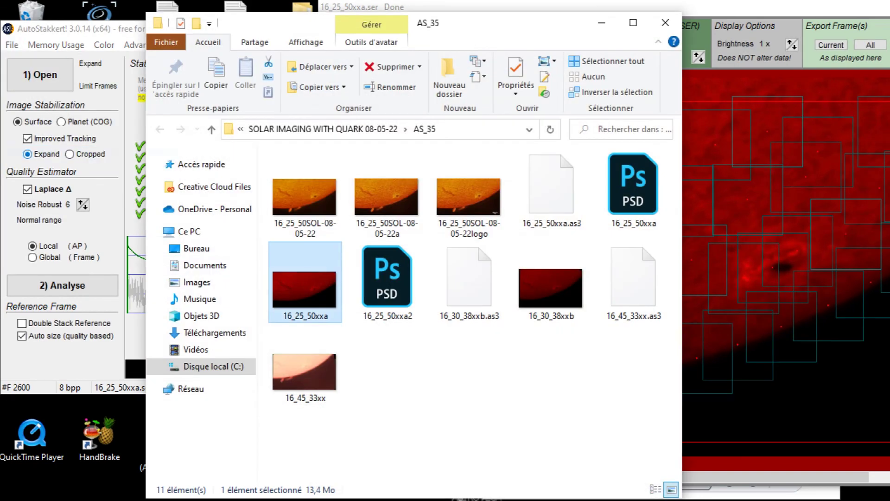
pyautogui.doubleClick(305, 290)
pyautogui.click(793, 56)
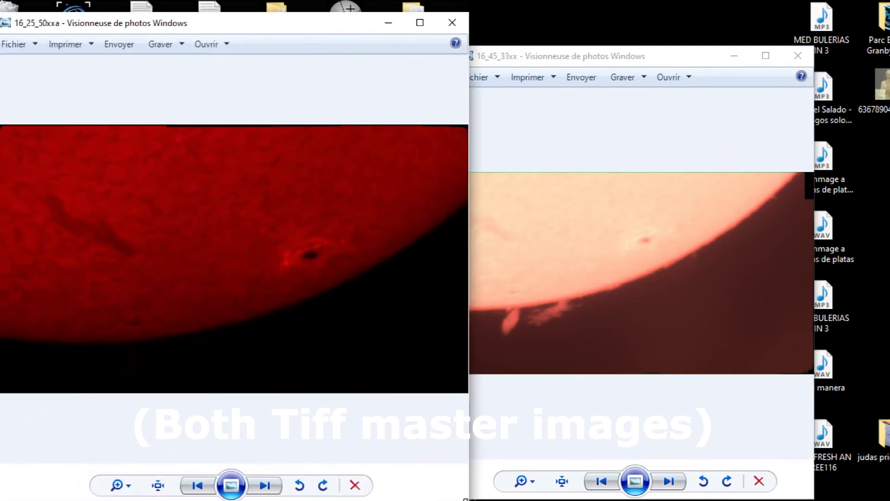
pyautogui.moveTo(466, 500); pyautogui.dragTo(465, 500)
pyautogui.moveTo(505, 59); pyautogui.dragTo(516, 9)
pyautogui.moveTo(824, 447); pyautogui.dragTo(885, 500)
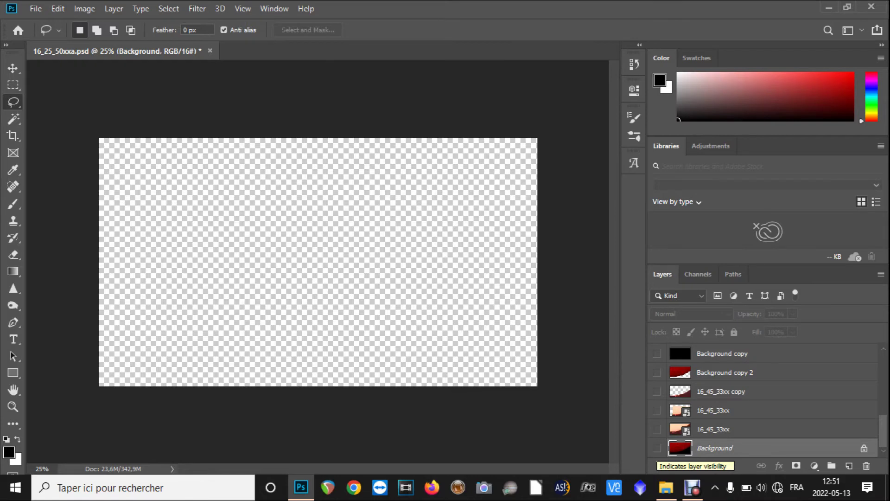
# - Show the Background layer in Photoshop and sharpen it with Unsharp Mask at amount 78% and radius 2.2 pixels
pyautogui.click(657, 448)
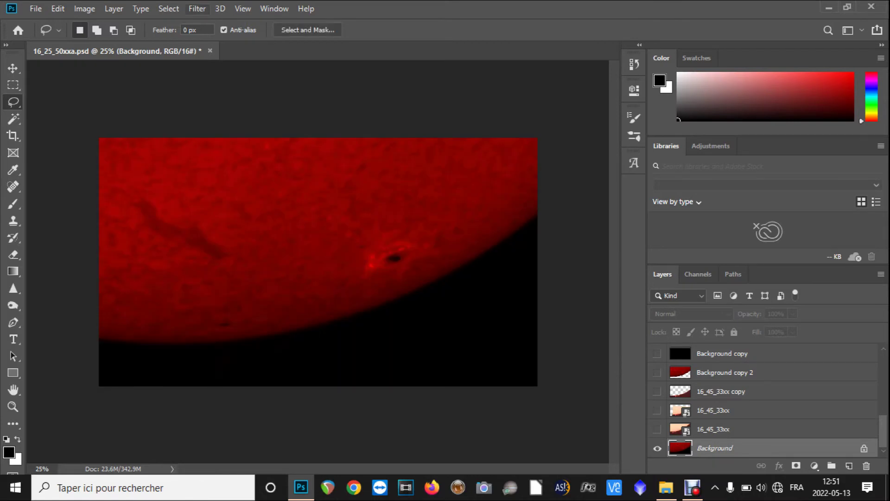
pyautogui.click(197, 9)
pyautogui.moveTo(211, 230)
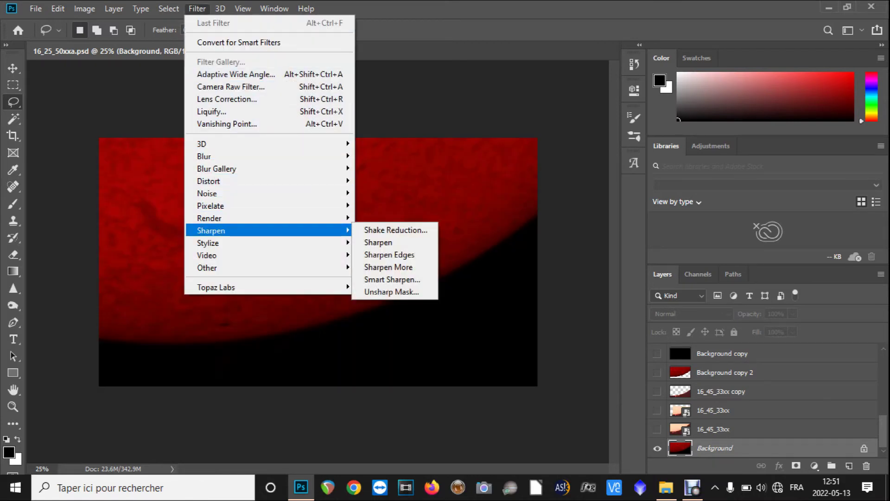
pyautogui.click(391, 291)
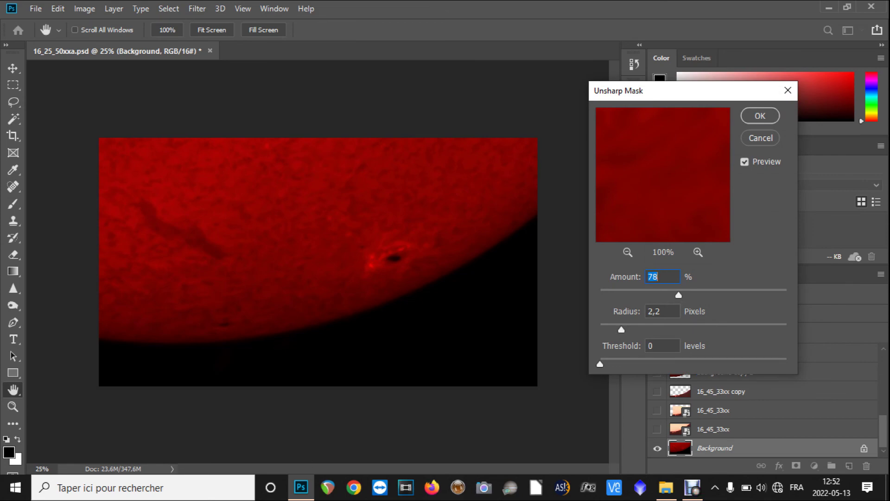
pyautogui.press('Return')
# - Apply Unsharp Mask to the Background layer four more times
pyautogui.click(197, 8)
pyautogui.moveTo(204, 231)
pyautogui.click(391, 290)
pyautogui.press('Return')
pyautogui.click(197, 8)
pyautogui.click(391, 290)
pyautogui.press('Return')
pyautogui.click(197, 9)
pyautogui.moveTo(204, 227)
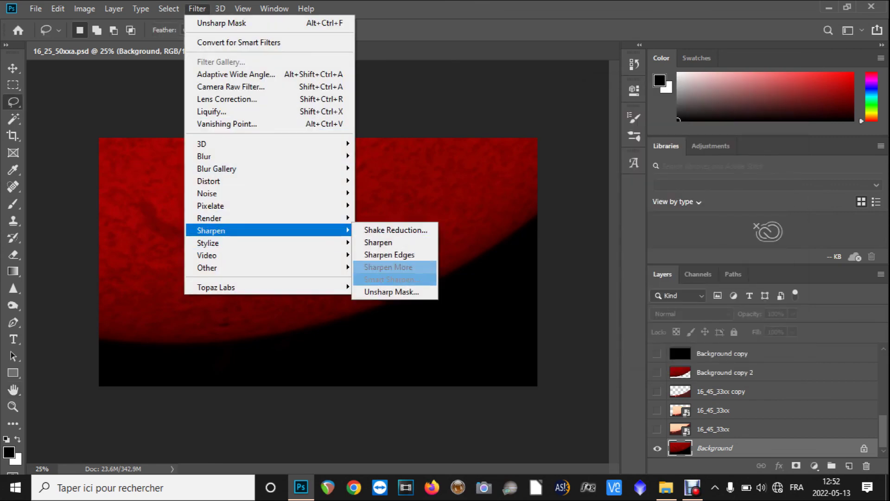
pyautogui.click(390, 290)
pyautogui.press('Return')
pyautogui.click(197, 8)
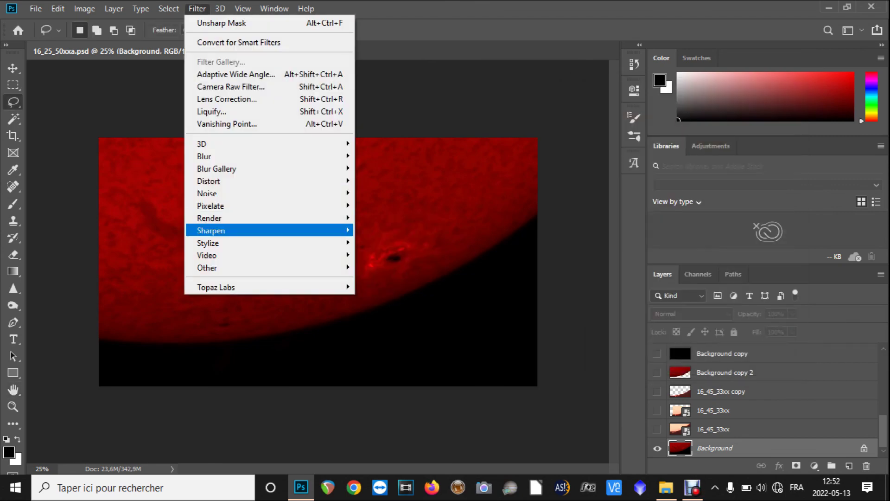
pyautogui.moveTo(204, 229)
pyautogui.click(392, 290)
pyautogui.press('Return')
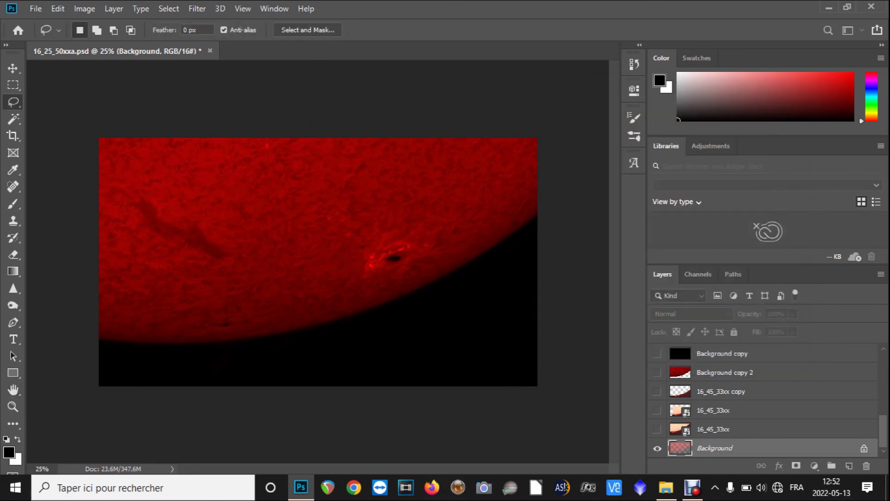
# - Sharpen the Background layer with Unsharp Mask at amount 78% and radius 4.4 pixels, checking the sunspot in the filter preview
pyautogui.click(197, 8)
pyautogui.moveTo(204, 231)
pyautogui.click(393, 291)
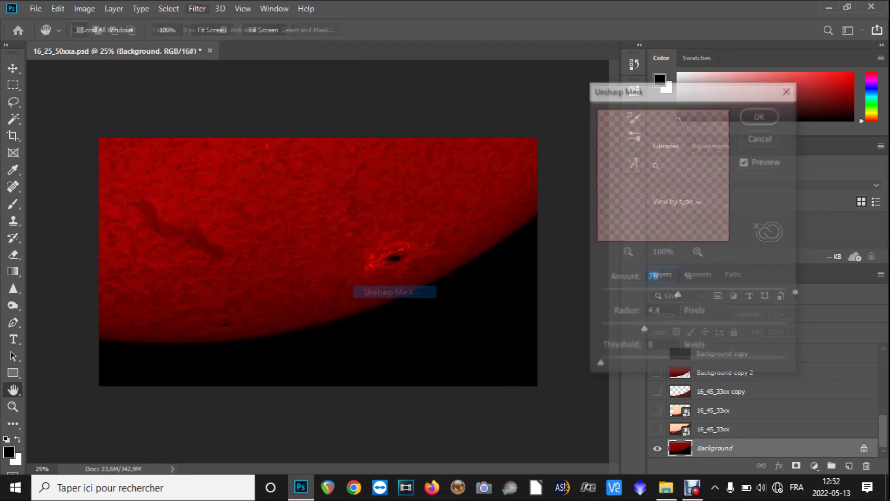
pyautogui.moveTo(663, 175); pyautogui.dragTo(508, 181)
pyautogui.click(627, 253)
pyautogui.click(627, 252)
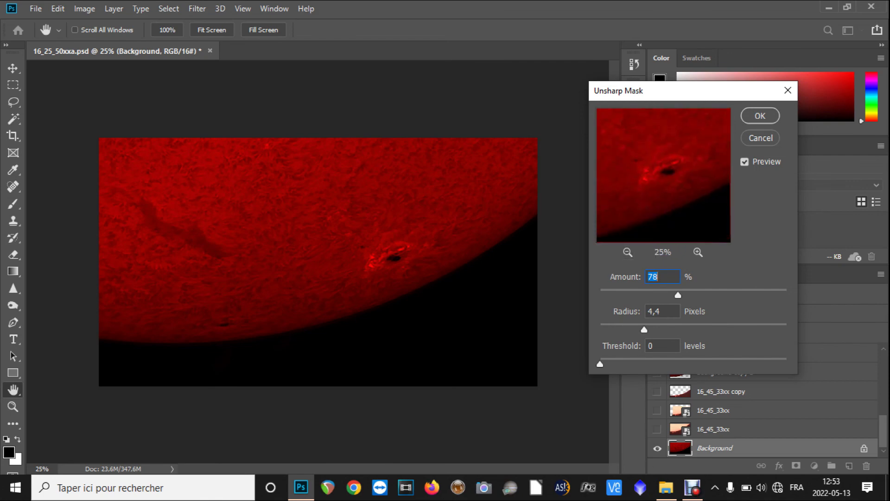
pyautogui.click(697, 251)
pyautogui.click(698, 252)
pyautogui.click(698, 251)
pyautogui.press('Return')
# - Repeat the Unsharp Mask at 78% and 4.4 pixels, inspecting the sunspot at 50% in the preview before applying
pyautogui.click(196, 8)
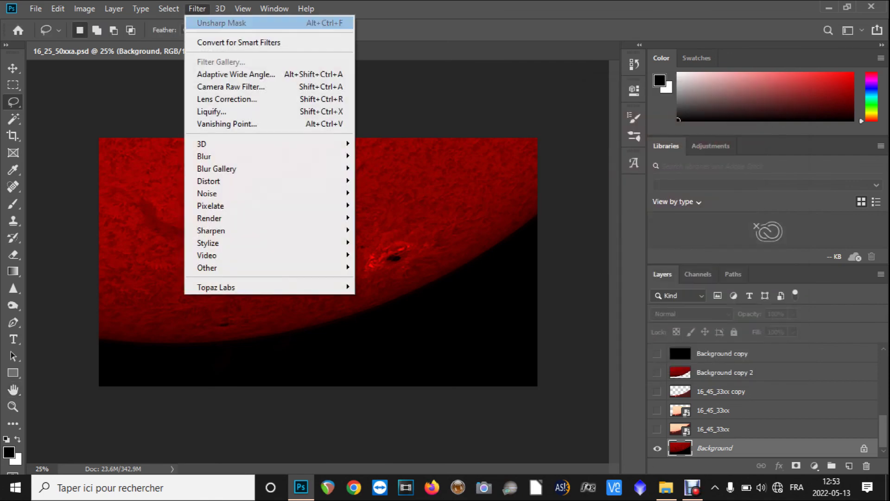
pyautogui.moveTo(204, 231)
pyautogui.click(393, 291)
pyautogui.click(628, 251)
pyautogui.click(627, 252)
pyautogui.click(627, 251)
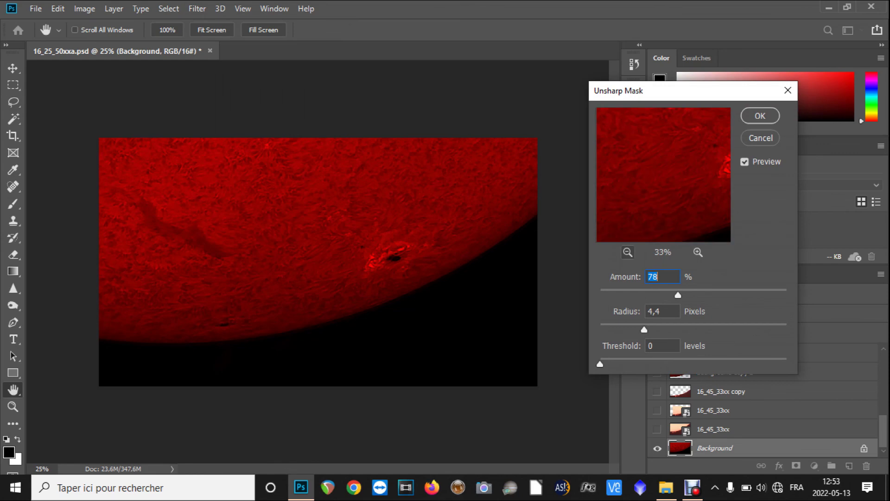
pyautogui.moveTo(621, 204); pyautogui.dragTo(709, 176)
pyautogui.click(698, 252)
pyautogui.click(698, 251)
pyautogui.click(628, 252)
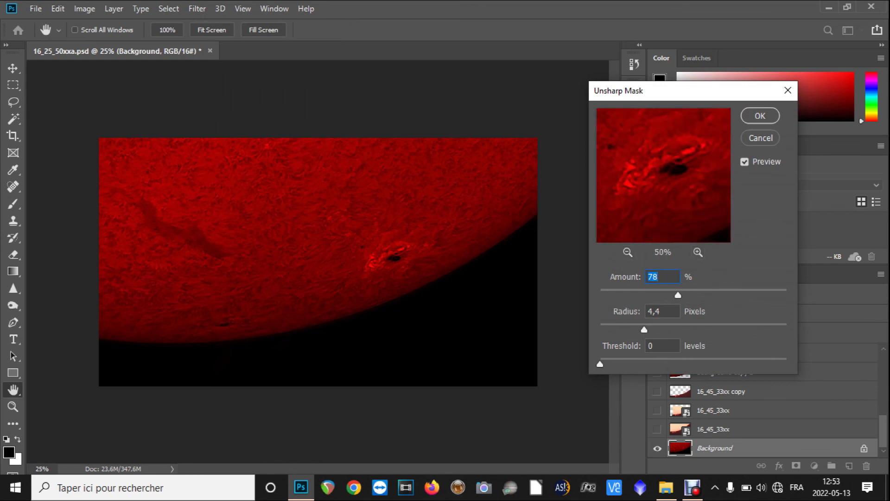
pyautogui.press('Return')
# - Recolour the red Sun to golden with Hue/Saturation, setting hue to +36 and saturation to +27
pyautogui.click(84, 8)
pyautogui.moveTo(104, 42)
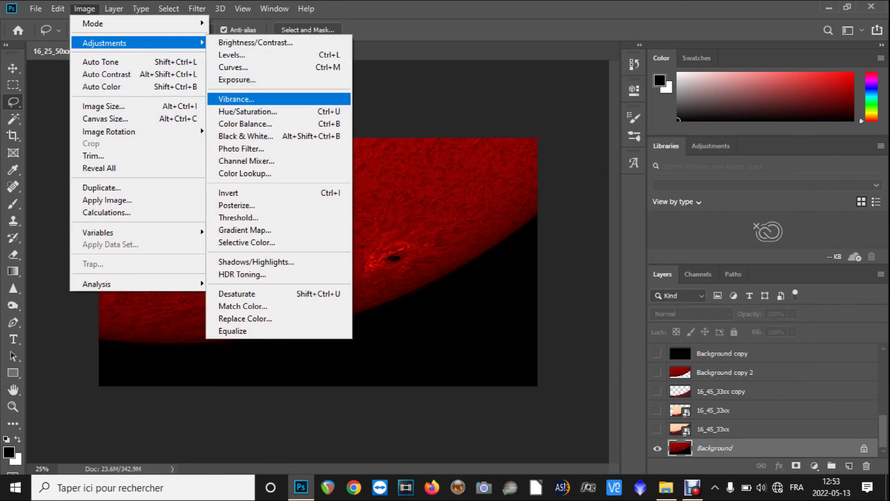
pyautogui.click(248, 111)
pyautogui.moveTo(684, 213); pyautogui.dragTo(703, 214)
pyautogui.moveTo(683, 180); pyautogui.dragTo(707, 180)
pyautogui.press('Tab')
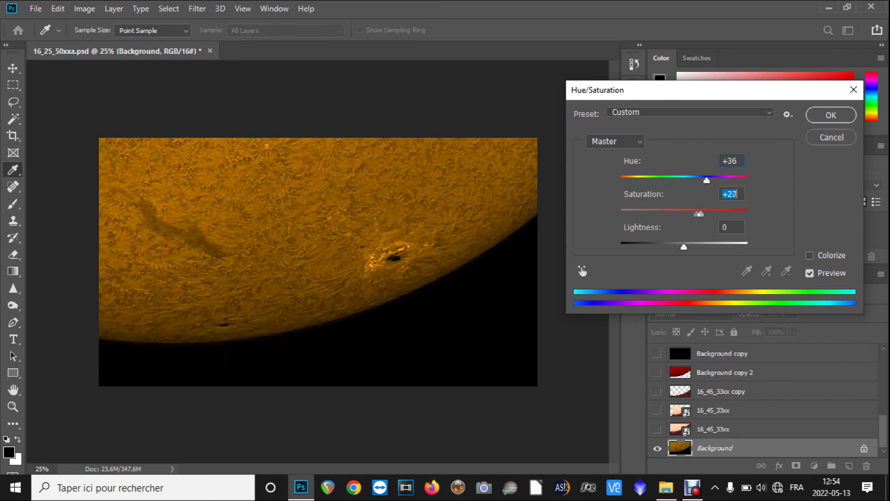
pyautogui.press('Return')
# - Adjust the Background layer with Brightness/Contrast
pyautogui.click(85, 8)
pyautogui.moveTo(139, 42)
pyautogui.click(247, 42)
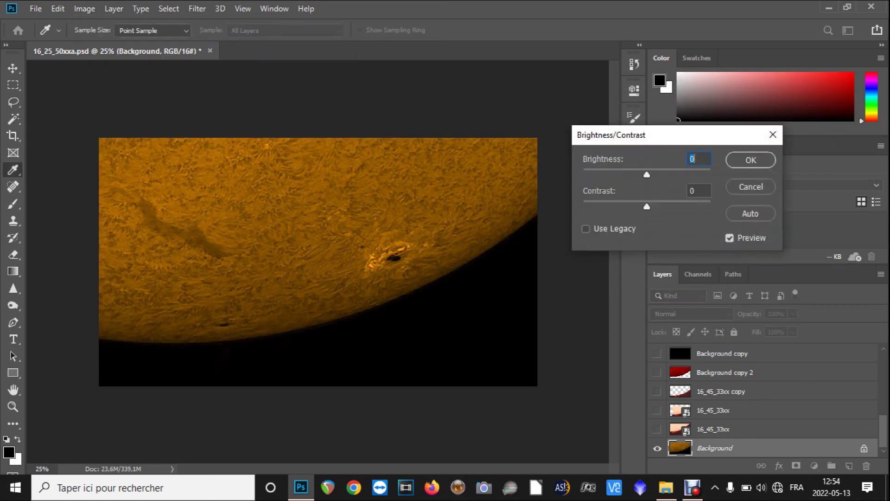
pyautogui.press('Return')
# - Set the midtone Color Balance levels to +11 red, +1 green and -36 blue
pyautogui.click(84, 8)
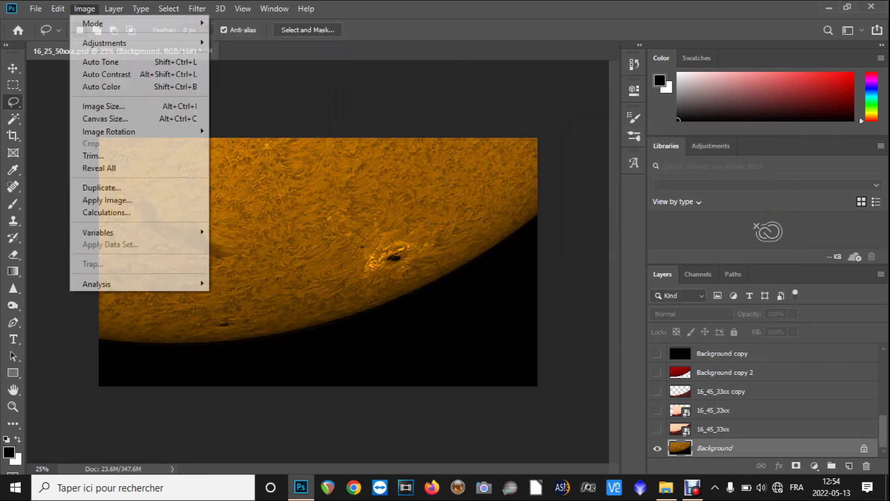
pyautogui.moveTo(139, 42)
pyautogui.click(247, 124)
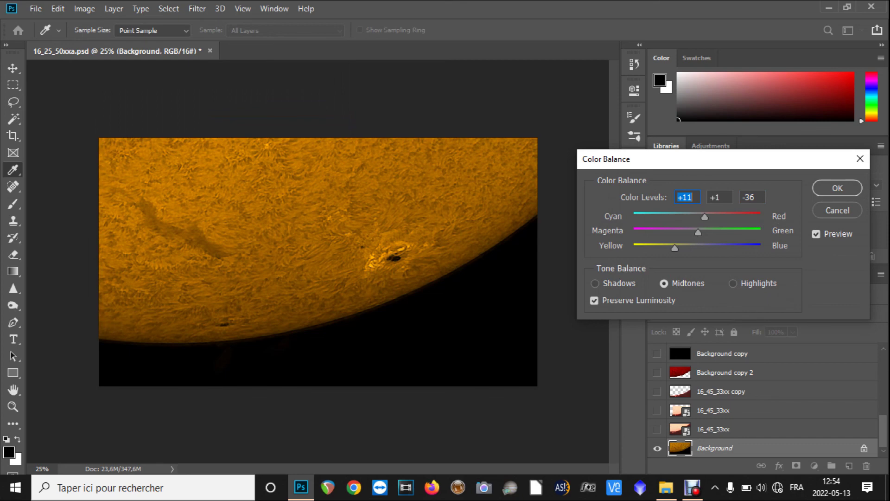
pyautogui.press('Return')
# - Apply Shadows/Highlights to the Background layer with shadows amount 16% and highlights amount 13%
pyautogui.hotkey('alt', 'i')
pyautogui.press('a')
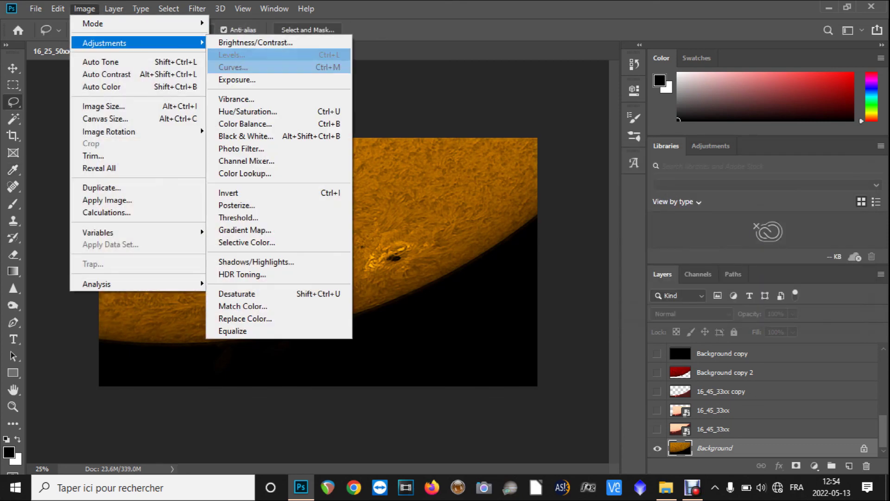
pyautogui.click(256, 262)
pyautogui.moveTo(664, 179); pyautogui.dragTo(652, 179)
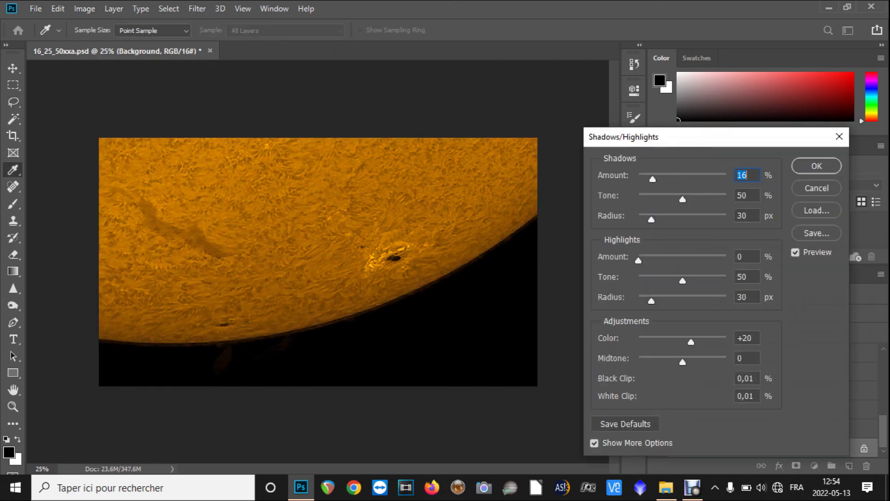
pyautogui.moveTo(638, 260); pyautogui.dragTo(650, 260)
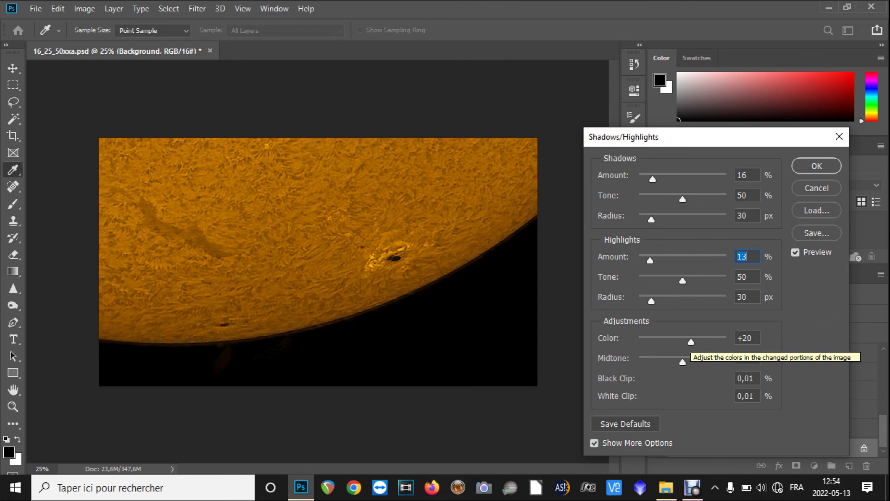
pyautogui.press('Return')
pyautogui.press('l')
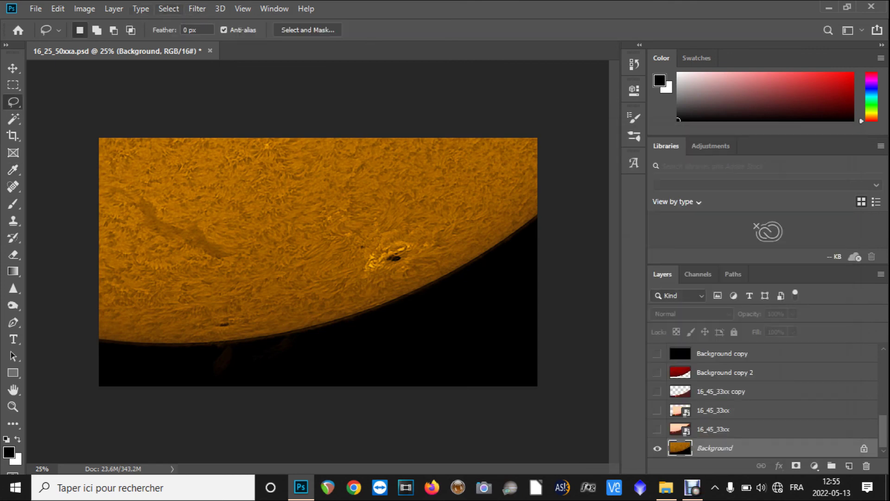
# - Increase the vibrance and saturation of the Background layer with a Vibrance adjustment
pyautogui.click(84, 9)
pyautogui.moveTo(104, 42)
pyautogui.click(234, 98)
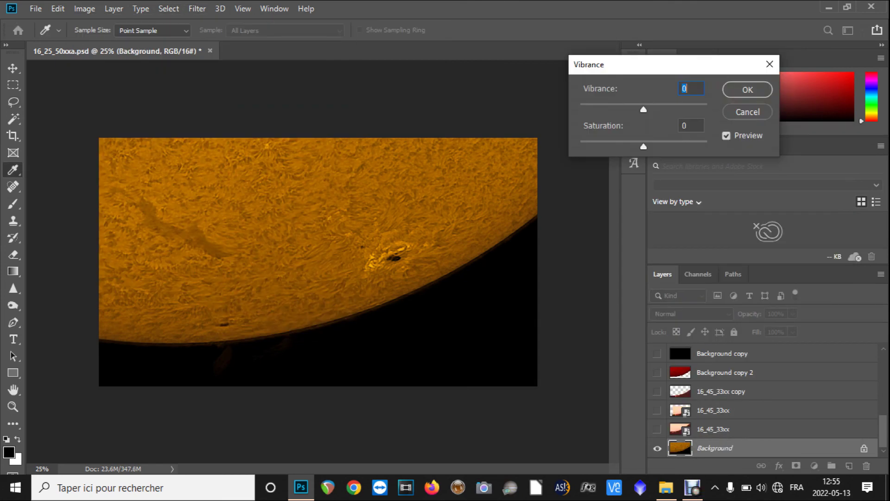
pyautogui.moveTo(644, 110); pyautogui.dragTo(656, 109)
pyautogui.moveTo(643, 147); pyautogui.dragTo(662, 147)
pyautogui.hotkey('shift', 'Tab')
pyautogui.press('Return')
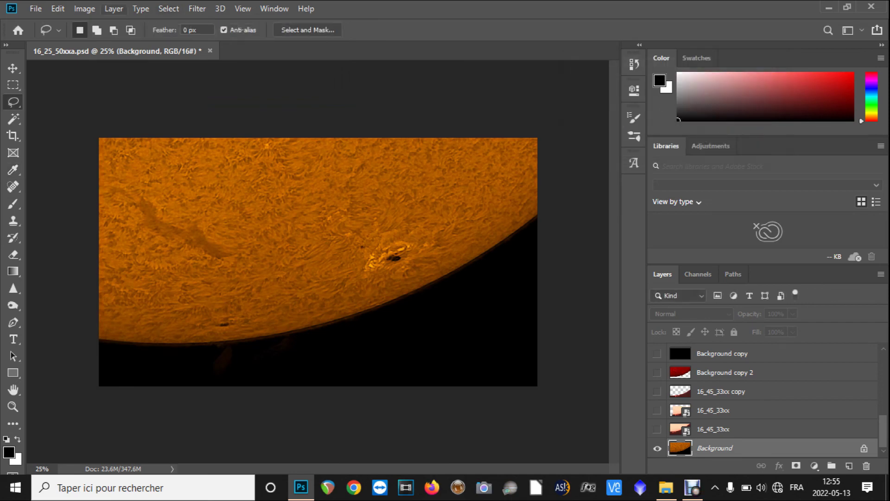
# - Apply Hue/Saturation to the Background layer with hue +2 and saturation +18
pyautogui.hotkey('alt', 'i')
pyautogui.press('a')
pyautogui.press('Right')
pyautogui.press('Down')
pyautogui.press('Down')
pyautogui.press('Down')
pyautogui.press('Down')
pyautogui.press('Down')
pyautogui.click(248, 112)
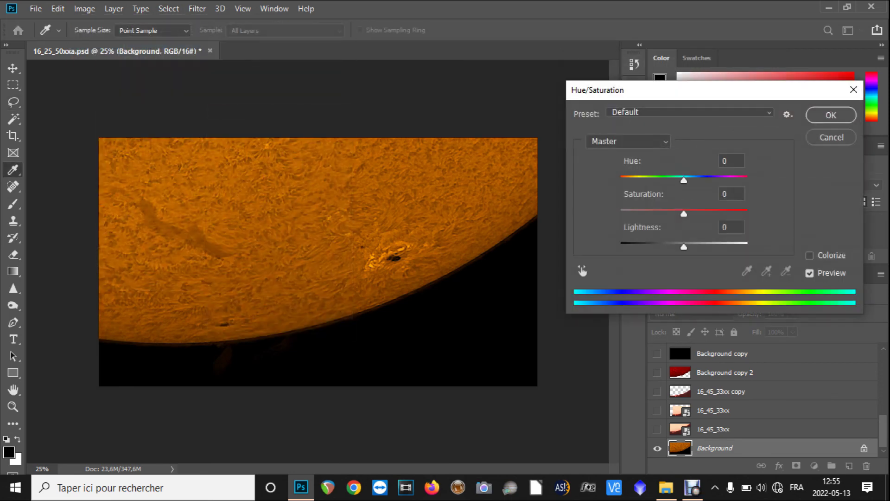
pyautogui.moveTo(683, 180); pyautogui.dragTo(685, 180)
pyautogui.moveTo(683, 213); pyautogui.dragTo(696, 213)
pyautogui.hotkey('shift', 'Tab')
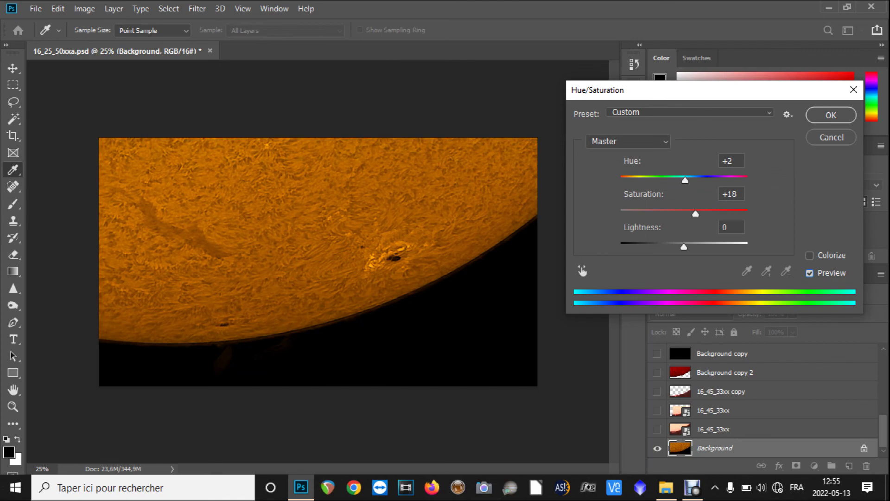
pyautogui.press('Return')
# - Apply an S-shaped RGB Curves adjustment to the Background layer, lowering the shadows and raising the highlights at input 172 to output 180
pyautogui.hotkey('alt', 'i')
pyautogui.press('a')
pyautogui.press('Right')
pyautogui.press('Down')
pyautogui.press('Down')
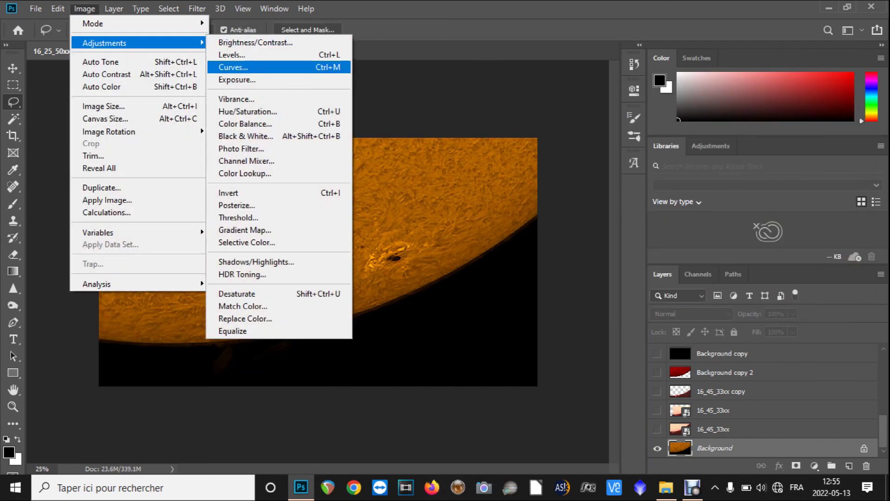
pyautogui.press('Return')
pyautogui.moveTo(408, 48); pyautogui.dragTo(712, 84)
pyautogui.moveTo(642, 252); pyautogui.dragTo(642, 258)
pyautogui.moveTo(693, 204); pyautogui.dragTo(696, 191)
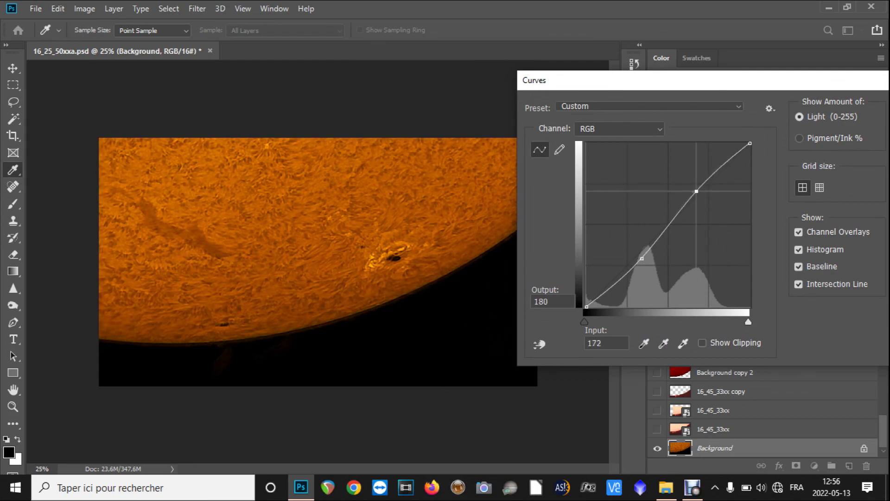
pyautogui.moveTo(765, 86); pyautogui.dragTo(714, 63)
pyautogui.click(870, 86)
# - Sharpen the Background layer with Unsharp Mask at amount 70%, radius 3.1 pixels and threshold 0
pyautogui.click(197, 9)
pyautogui.moveTo(269, 231)
pyautogui.click(397, 292)
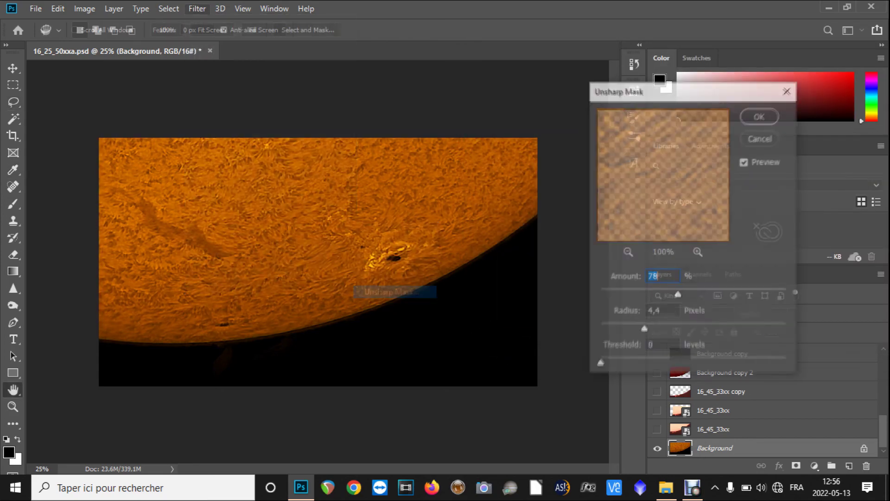
pyautogui.moveTo(644, 329); pyautogui.dragTo(630, 329)
pyautogui.moveTo(678, 294); pyautogui.dragTo(673, 295)
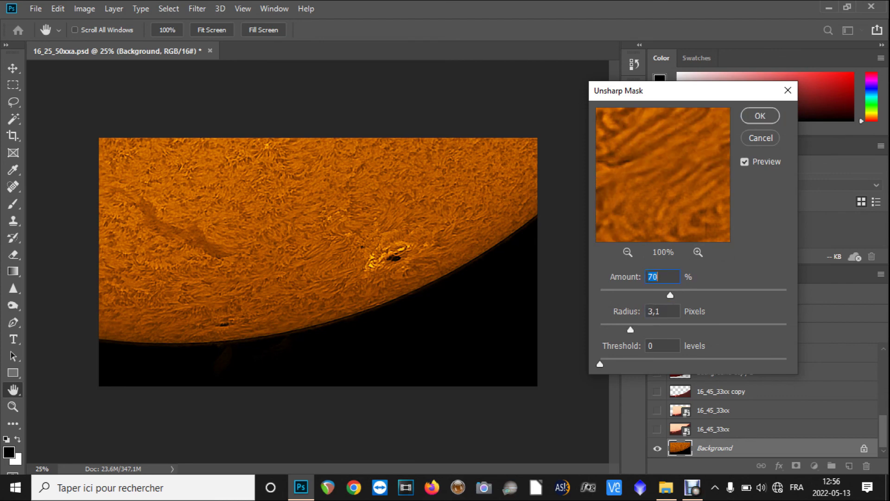
pyautogui.press('Return')
# - Denoise the Background layer with Topaz DeNoise AI in Low Light mode, with noise removal 24, sharpness 31 and original detail recovery 9
pyautogui.hotkey('alt', 't')
pyautogui.press('Up')
pyautogui.press('Right')
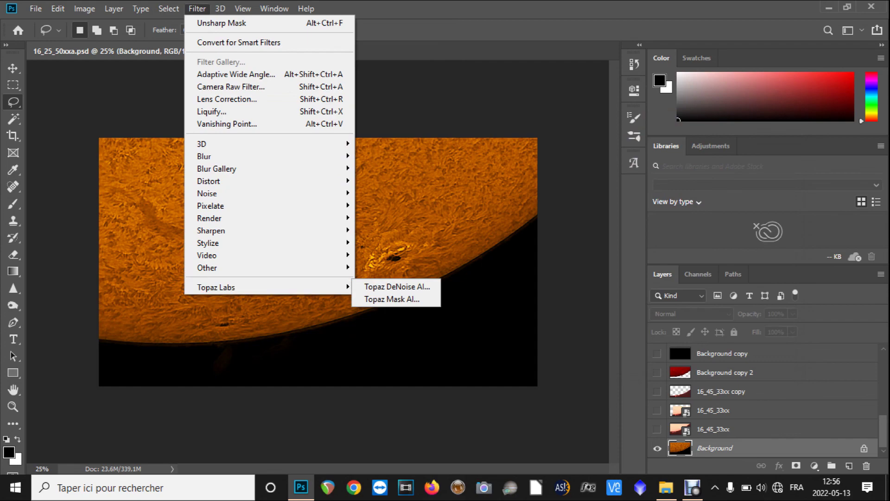
pyautogui.press('Return')
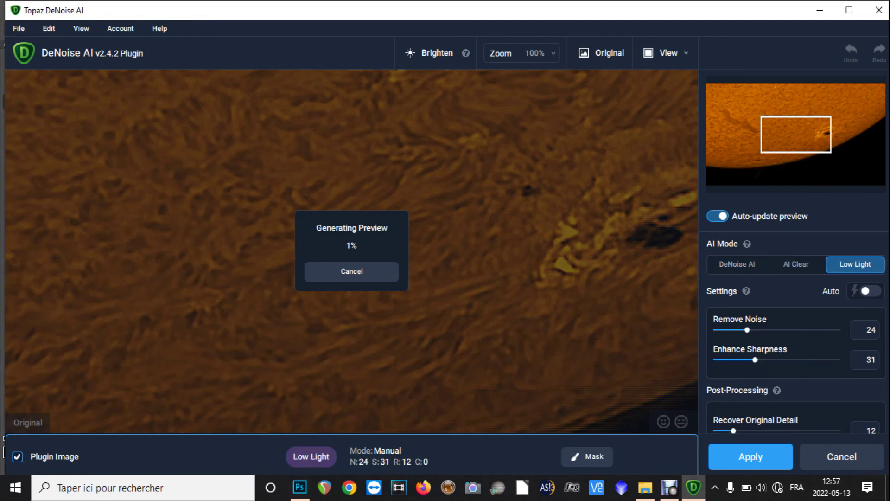
pyautogui.click(521, 52)
pyautogui.moveTo(478, 77); pyautogui.dragTo(470, 78)
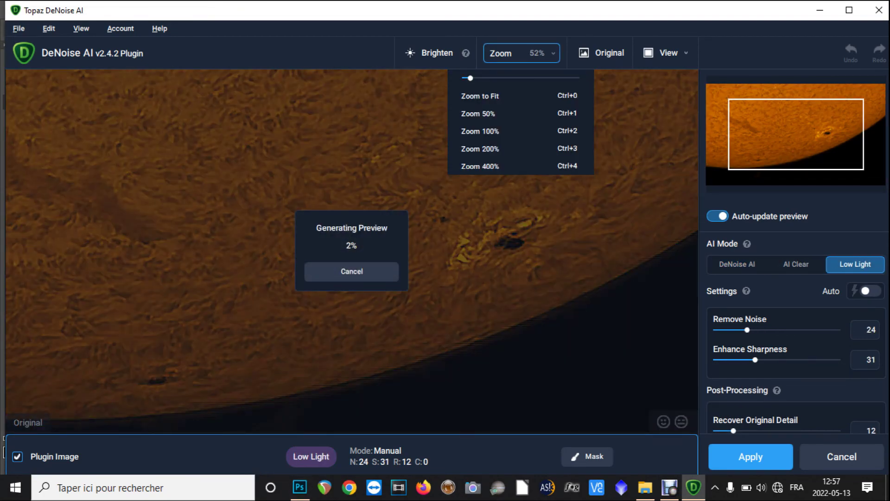
pyautogui.scroll(-2, 776, 430)
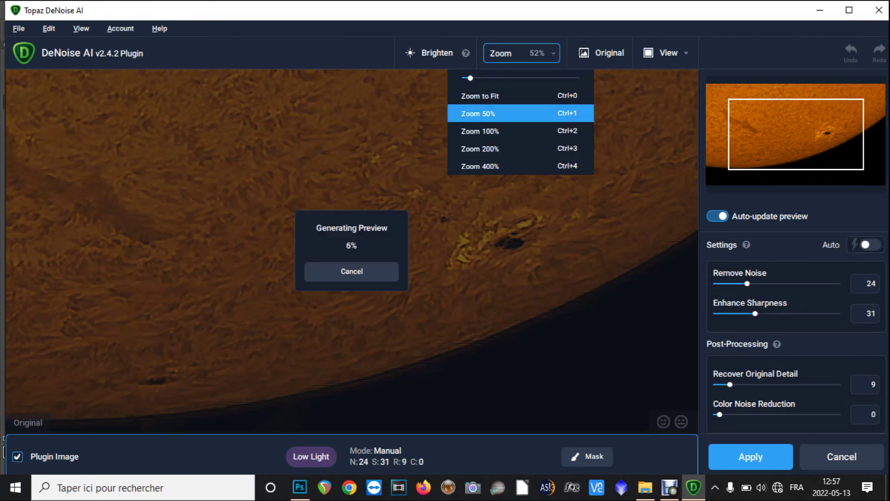
pyautogui.click(520, 113)
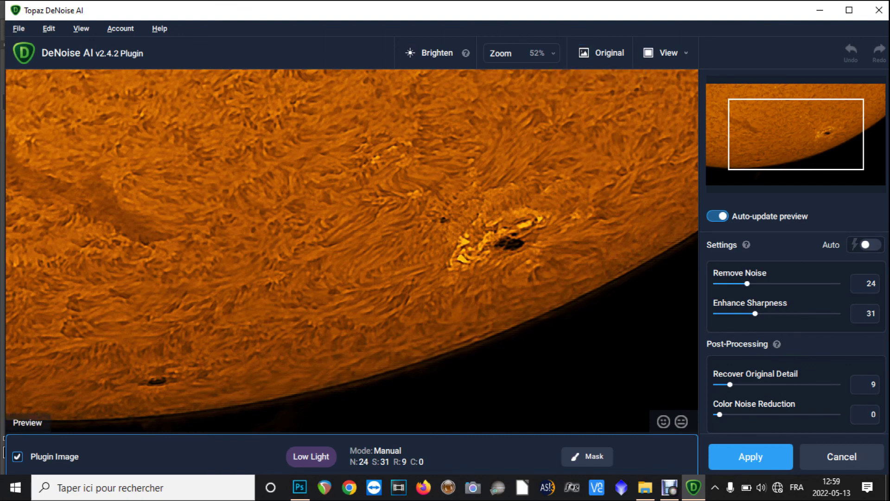
pyautogui.hotkey('ctrl', 's')
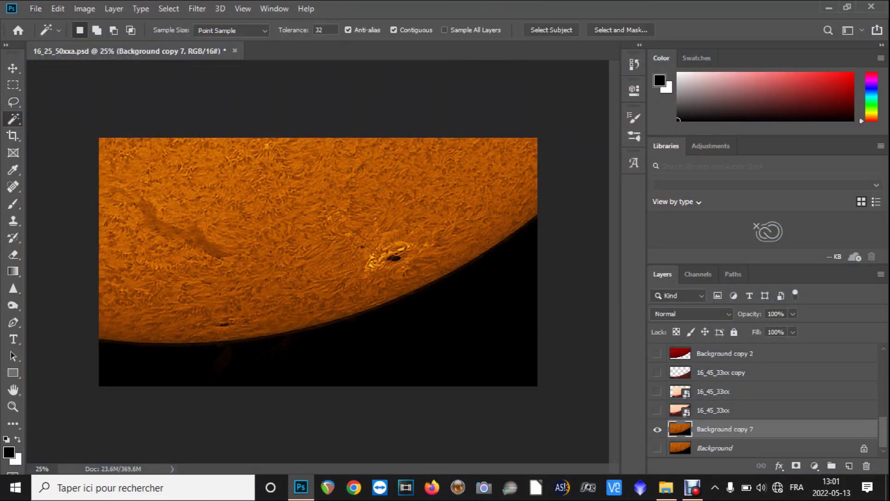
# - Select the black sky on the Background copy 7 layer with the Magic Wand, delete it and deselect
pyautogui.click(445, 334)
pyautogui.press('Delete')
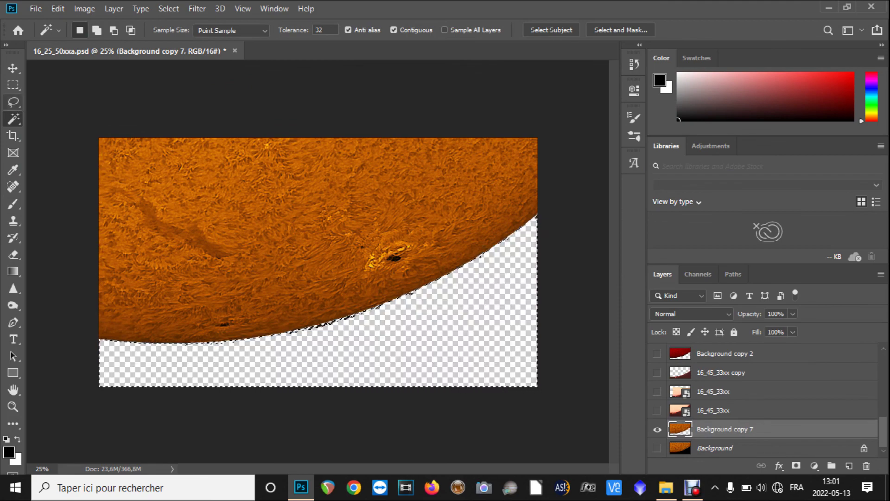
pyautogui.hotkey('ctrl', 'd')
pyautogui.press('l')
# - Erase the leftover dark fragments along the solar limb on the Background copy 7 layer with a 37 px eraser
pyautogui.click(13, 406)
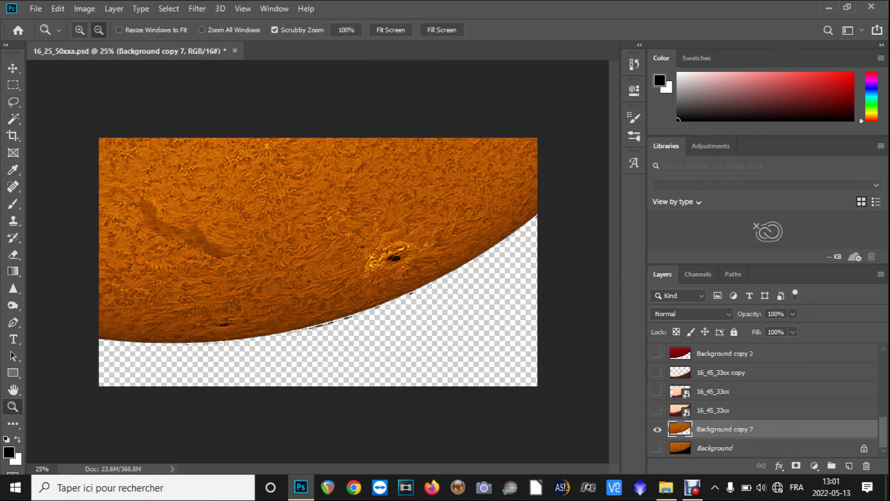
pyautogui.click(79, 30)
pyautogui.click(347, 346)
pyautogui.click(348, 347)
pyautogui.click(347, 347)
pyautogui.press('e')
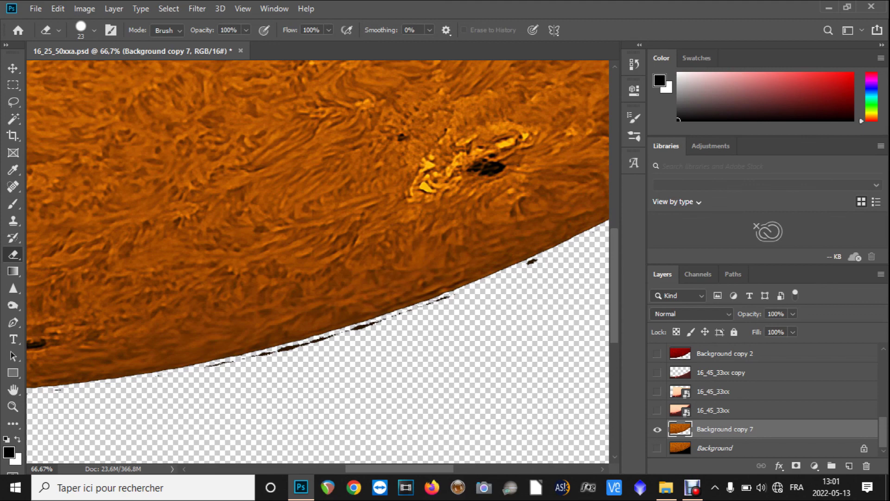
pyautogui.click(94, 30)
pyautogui.moveTo(151, 101); pyautogui.dragTo(155, 101)
pyautogui.moveTo(82, 72); pyautogui.dragTo(88, 71)
pyautogui.moveTo(209, 366); pyautogui.dragTo(215, 365)
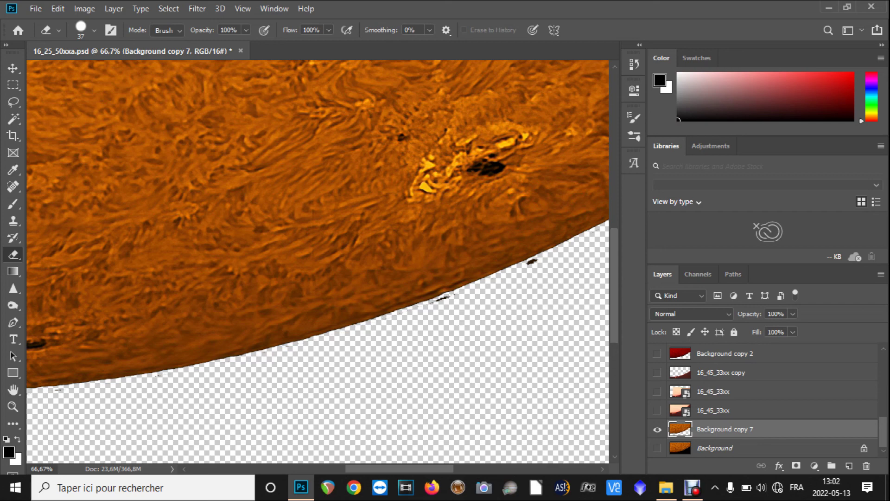
pyautogui.moveTo(441, 298); pyautogui.dragTo(452, 296)
pyautogui.click(529, 266)
pyautogui.hscroll(-5, 318, 261)
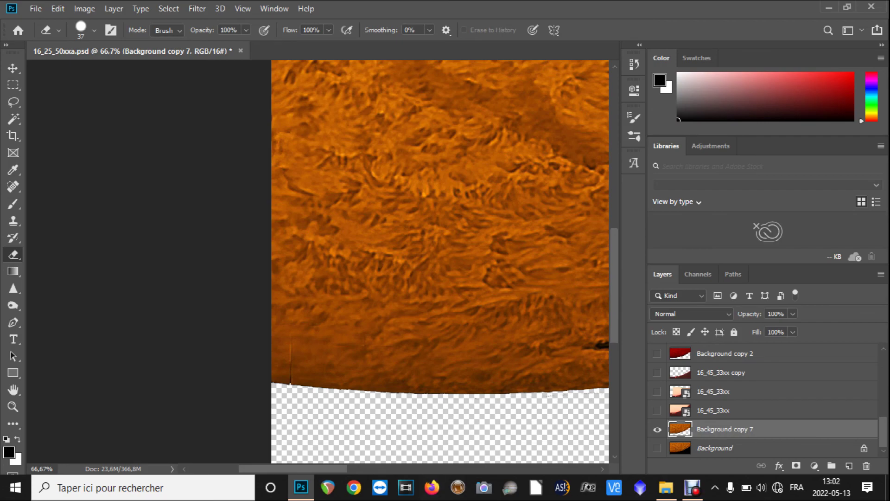
pyautogui.hscroll(15, 317, 260)
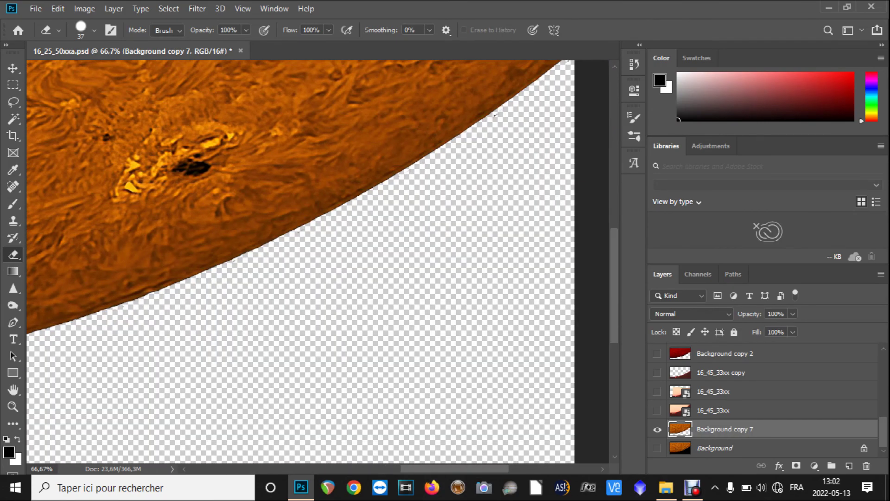
pyautogui.hscroll(1, 317, 261)
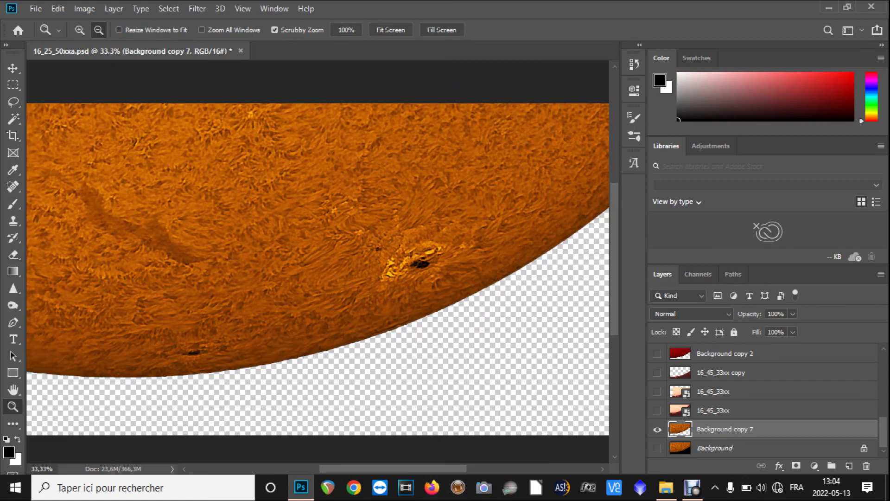
# - Compare the 16_45_33xx prominence layers and their copies over the solar surface by showing them one at a time
pyautogui.click(657, 411)
pyautogui.click(657, 410)
pyautogui.click(657, 391)
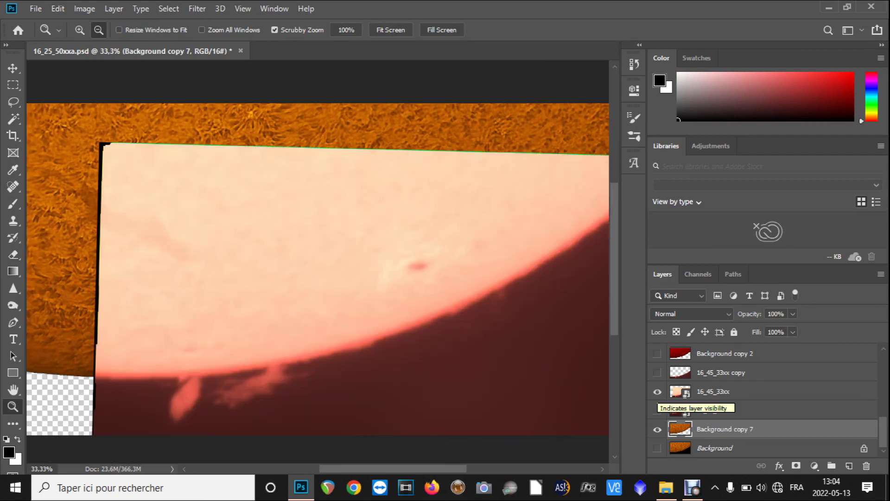
pyautogui.click(657, 391)
pyautogui.click(656, 372)
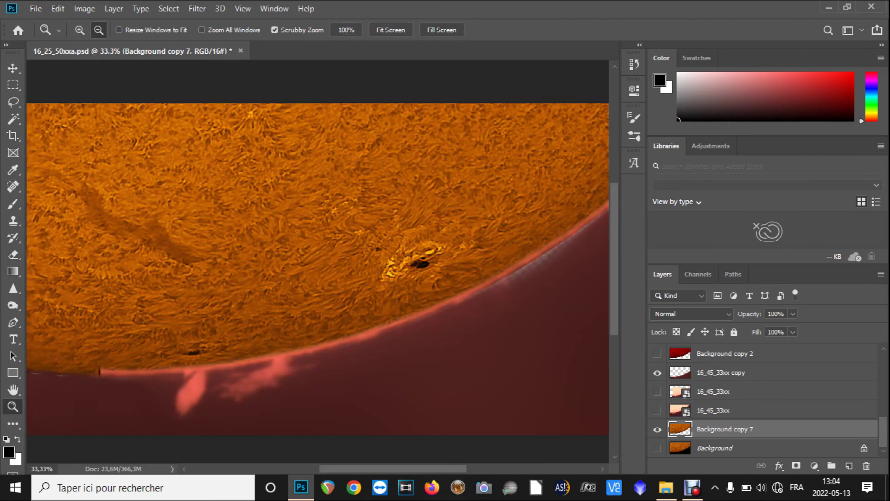
pyautogui.click(657, 372)
pyautogui.scroll(2, 657, 380)
pyautogui.click(657, 404)
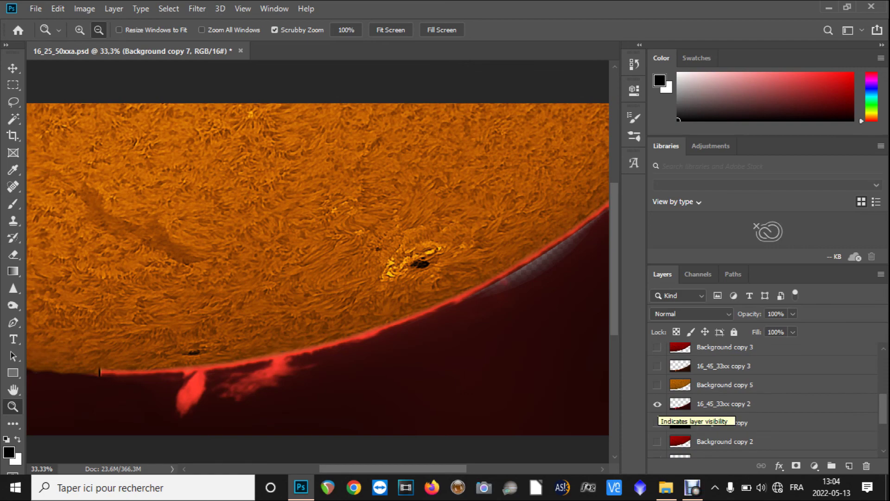
pyautogui.click(657, 403)
pyautogui.click(657, 366)
pyautogui.scroll(3, 657, 371)
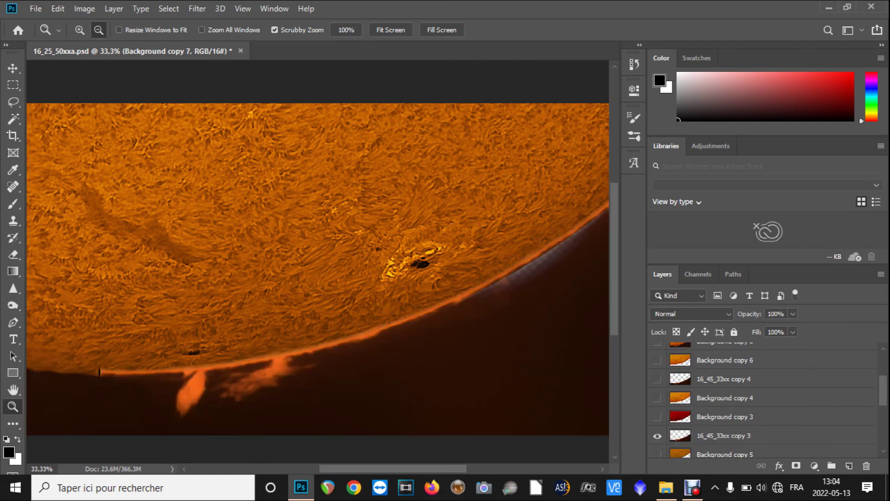
pyautogui.click(657, 435)
# - Make the 16_45_33xx copy 4 prominence layer visible together with the Background copy 7 surface layer
pyautogui.click(656, 379)
pyautogui.click(657, 379)
pyautogui.scroll(1, 657, 378)
pyautogui.click(657, 398)
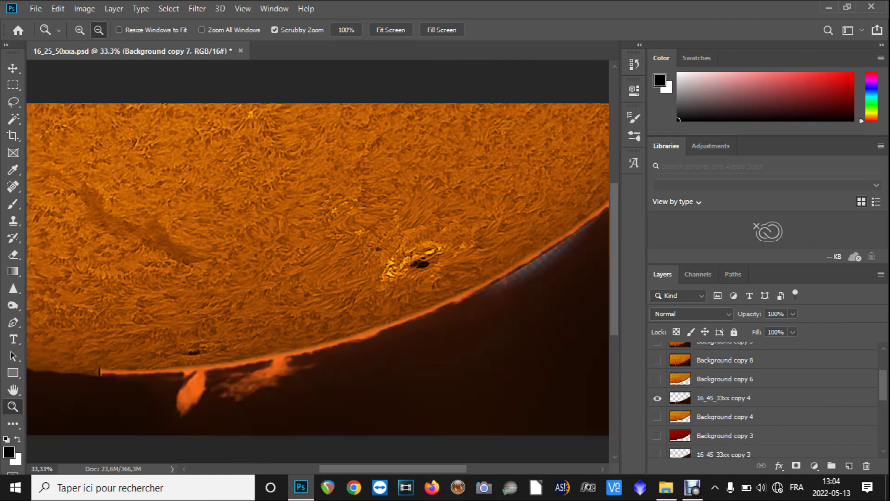
pyautogui.scroll(2, 657, 397)
pyautogui.scroll(-1, 765, 398)
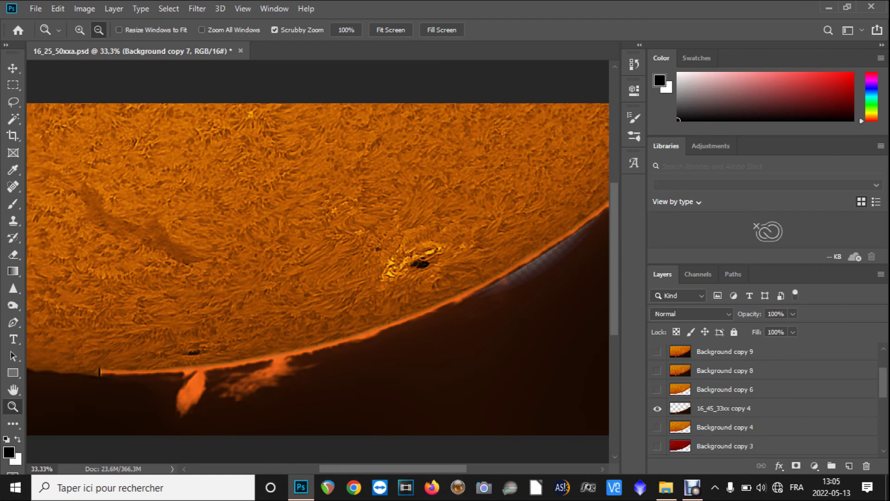
# - Crop the picture at its original ratio to trim the left and top edges, keeping the sunspot and prominences in frame
pyautogui.click(13, 135)
pyautogui.moveTo(29, 103); pyautogui.dragTo(68, 127)
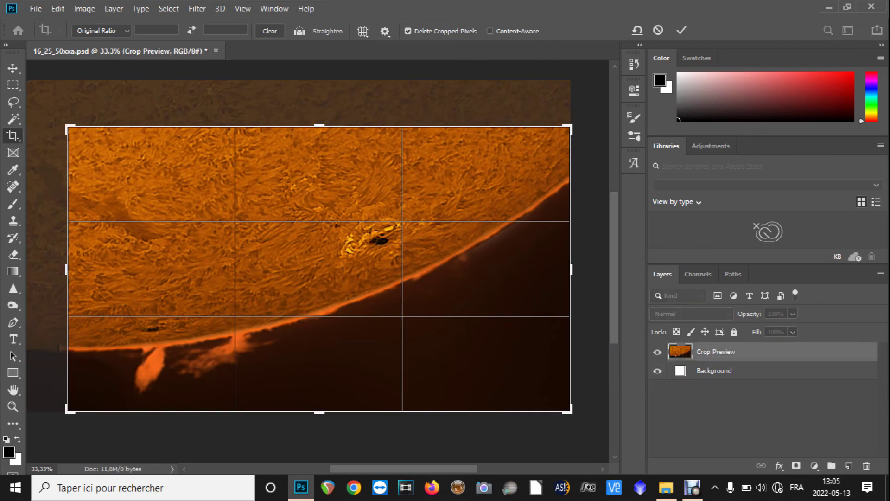
pyautogui.press('Return')
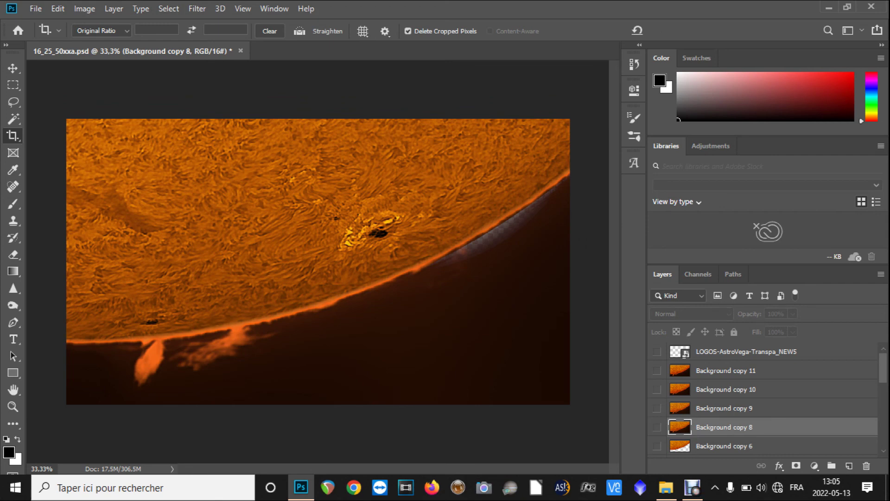
# - Cover the pale streak beside the solar limb on the 16_45_33xx copy 4 layer with dark sky, using a soft 275 px Clone Stamp
pyautogui.scroll(-2, 765, 399)
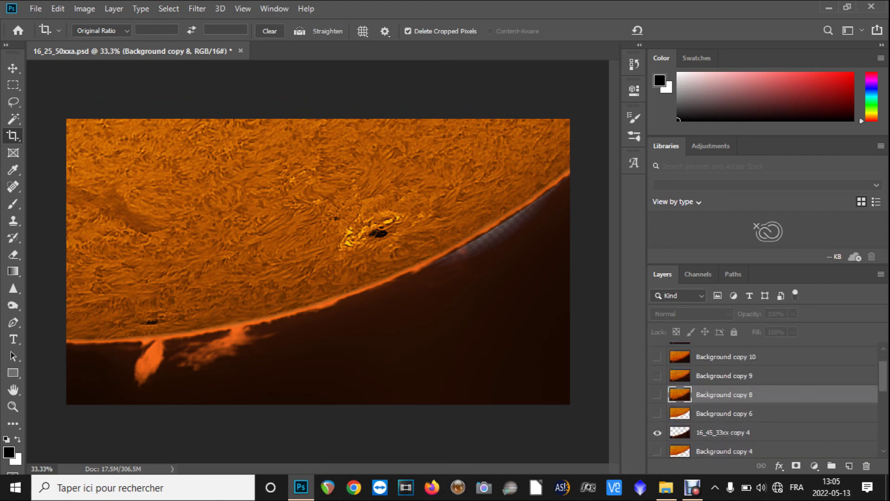
pyautogui.click(724, 427)
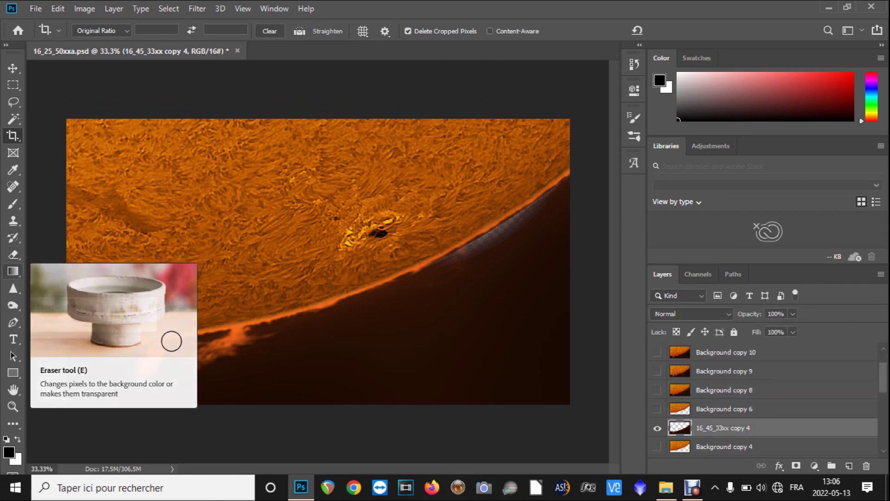
pyautogui.write('165')
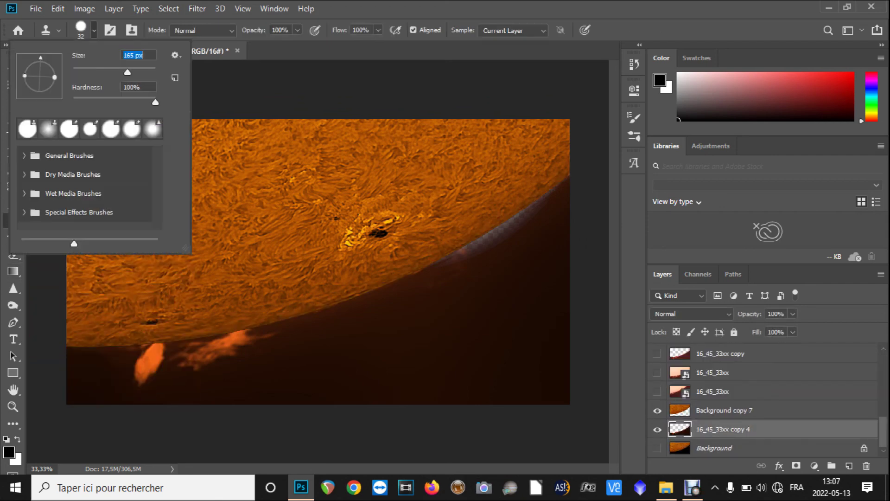
pyautogui.press('Tab')
pyautogui.moveTo(127, 72); pyautogui.dragTo(138, 72)
pyautogui.press('Return')
pyautogui.click(529, 199)
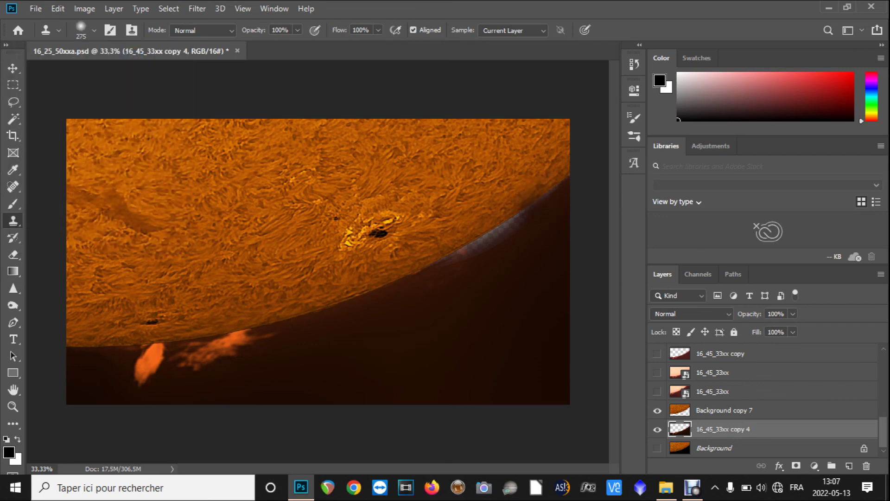
pyautogui.click(549, 184)
pyautogui.click(516, 213)
pyautogui.click(466, 241)
pyautogui.click(416, 262)
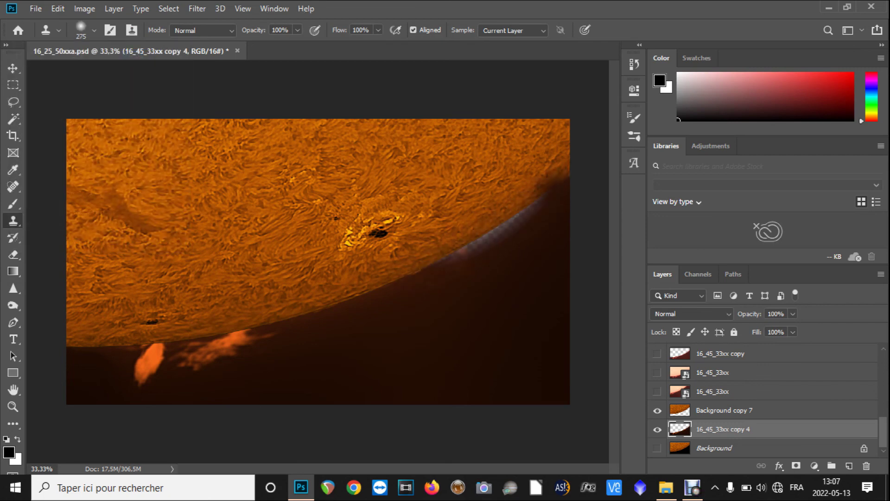
pyautogui.moveTo(540, 196)
pyautogui.mouseDown()
pyautogui.moveTo(499, 228)
pyautogui.moveTo(443, 251)
pyautogui.moveTo(535, 199)
pyautogui.mouseUp()
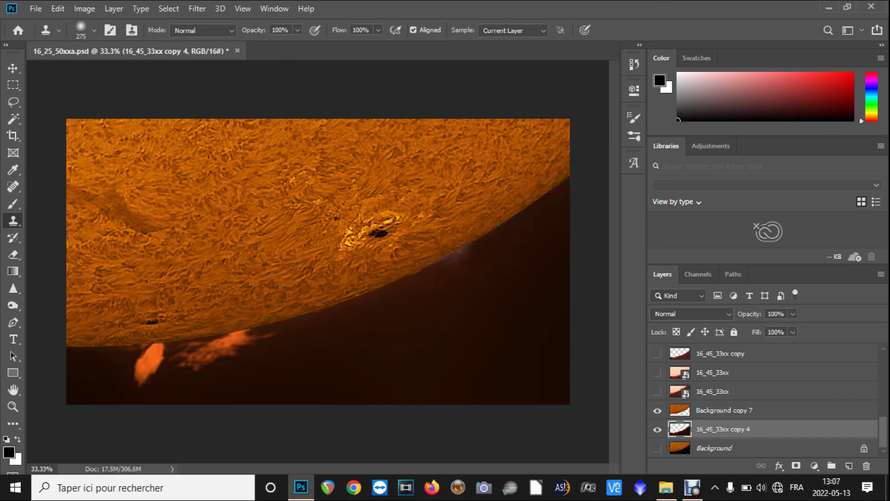
pyautogui.moveTo(465, 259)
pyautogui.mouseDown()
pyautogui.moveTo(452, 266)
pyautogui.moveTo(493, 234)
pyautogui.mouseUp()
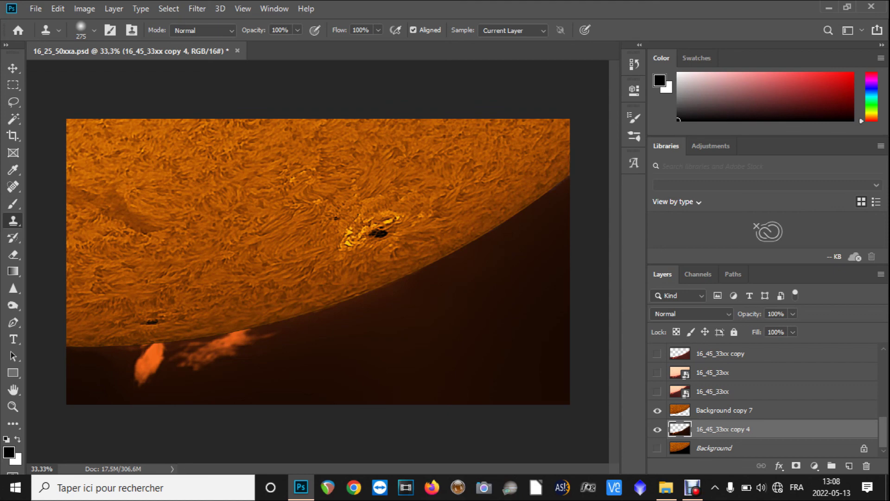
# - Sharpen the 16_45_33xx copy 4 prominence layer with Unsharp Mask at 70% amount, 3,5 px radius and threshold 0, checking the prominences in the preview
pyautogui.click(197, 8)
pyautogui.click(391, 292)
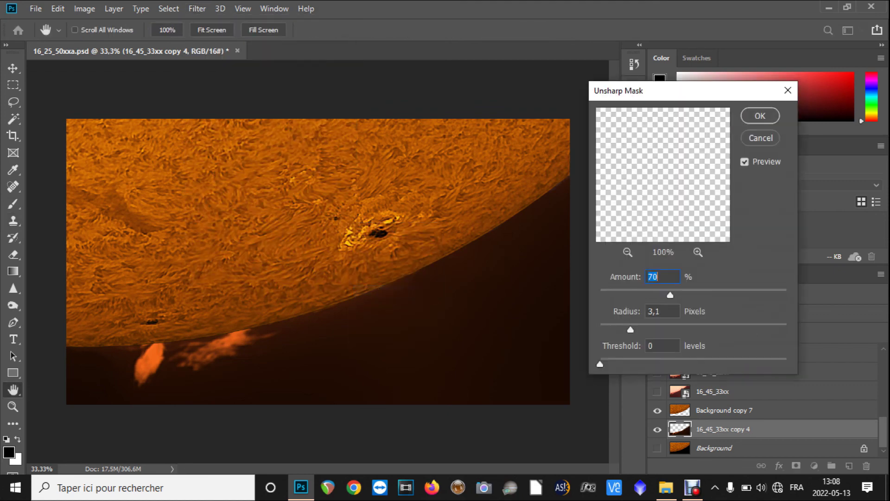
pyautogui.moveTo(630, 329); pyautogui.dragTo(635, 330)
pyautogui.click(628, 252)
pyautogui.moveTo(649, 204); pyautogui.dragTo(677, 169)
pyautogui.click(628, 251)
pyautogui.moveTo(663, 209); pyautogui.dragTo(663, 159)
pyautogui.click(745, 162)
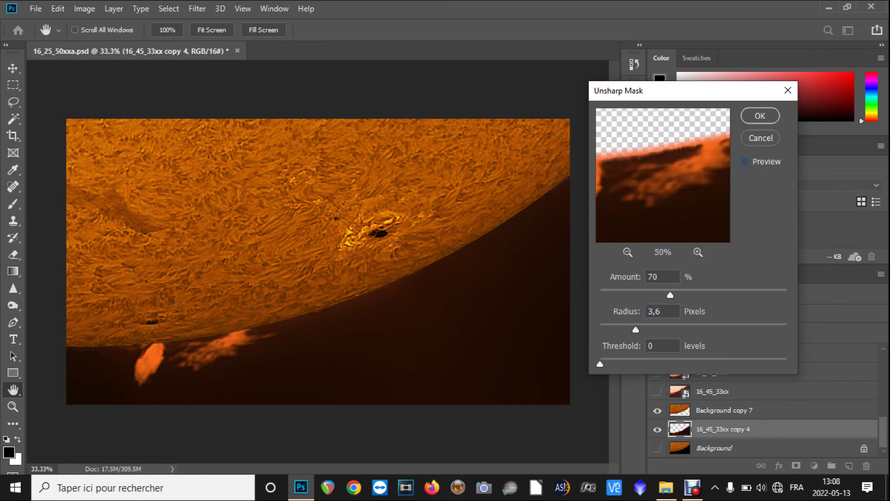
pyautogui.moveTo(635, 329); pyautogui.dragTo(635, 330)
pyautogui.click(759, 116)
# - Apply Unsharp Mask to the 16_45_33xx copy 4 layer a second time with an amount below 70% and a 3,5 px radius
pyautogui.click(196, 9)
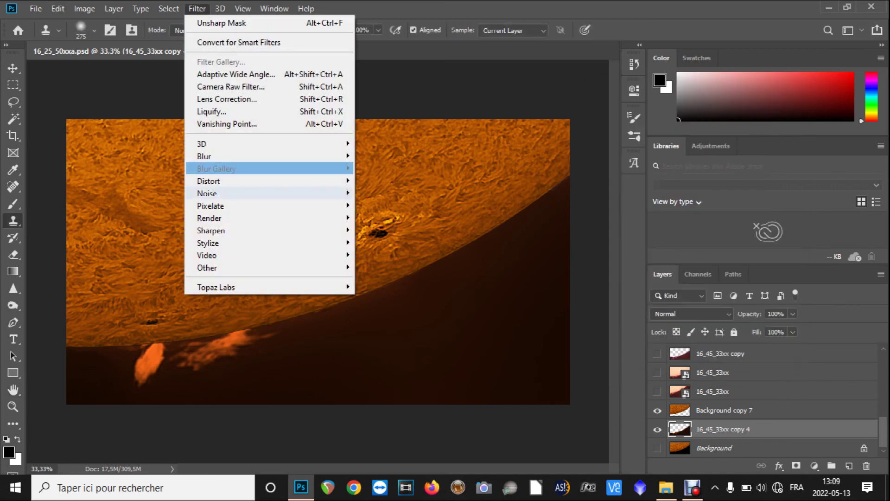
pyautogui.moveTo(211, 231)
pyautogui.click(390, 292)
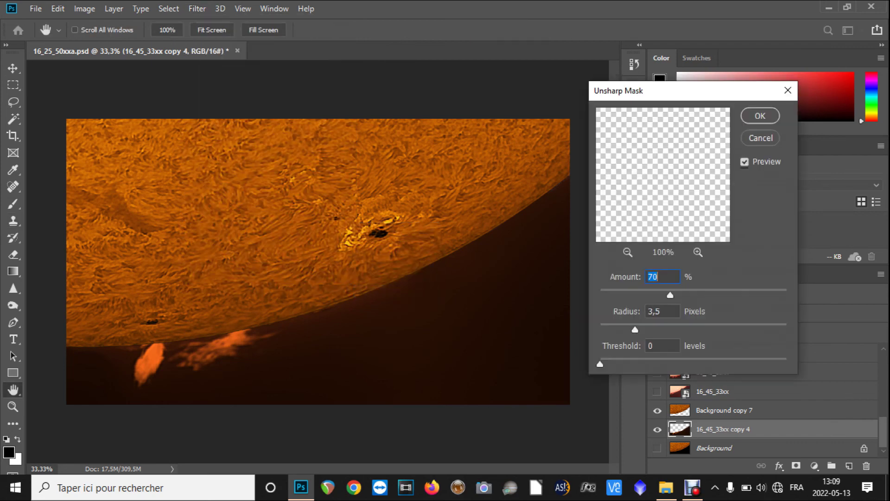
pyautogui.moveTo(669, 295); pyautogui.dragTo(657, 294)
pyautogui.press('Return')
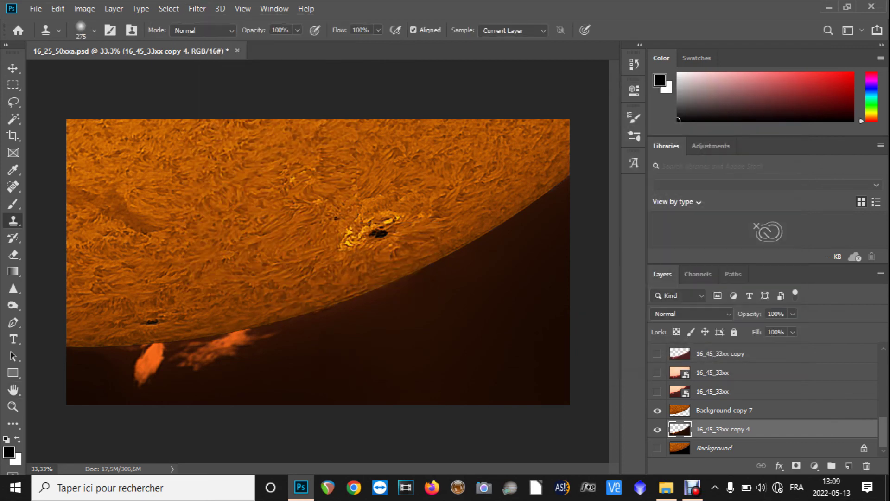
# - Merge the visible Background copy 7 surface layer and 16_45_33xx copy 4 prominence layer into one
pyautogui.click(724, 409)
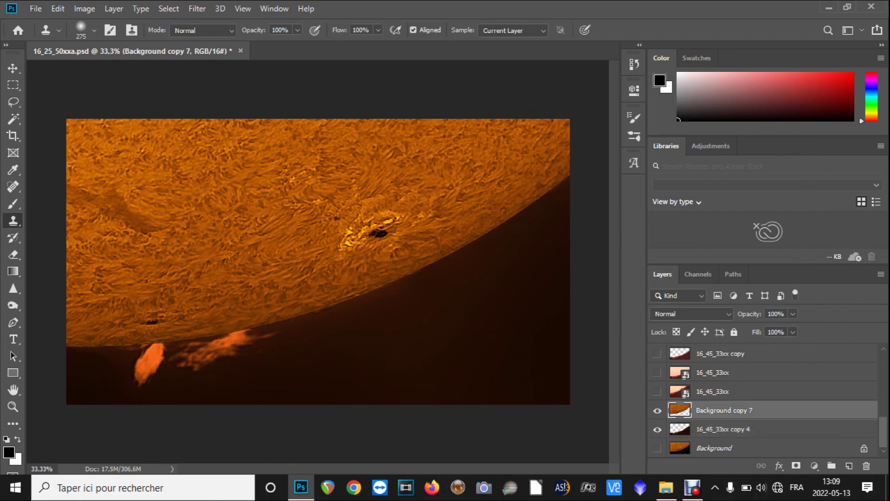
pyautogui.keyDown('shift'); pyautogui.click(723, 428); pyautogui.keyUp('shift')
pyautogui.hotkey('alt', 'l')
pyautogui.press('Up')
pyautogui.press('Up')
pyautogui.press('Up')
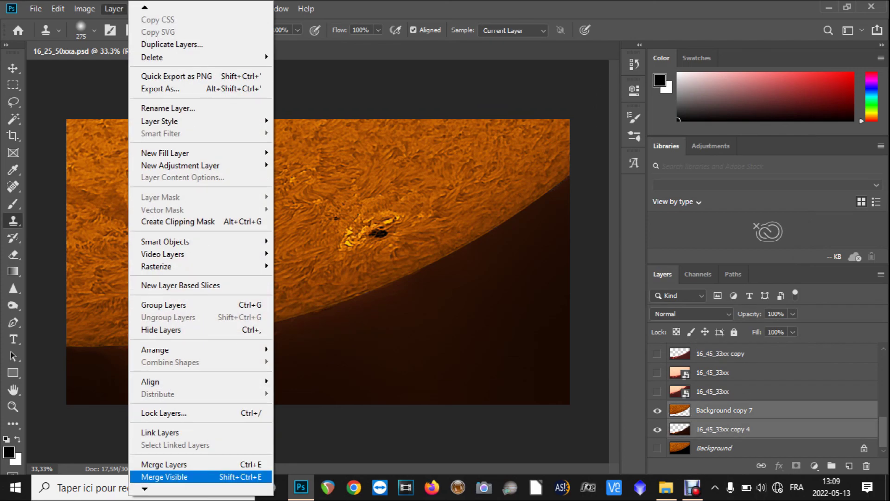